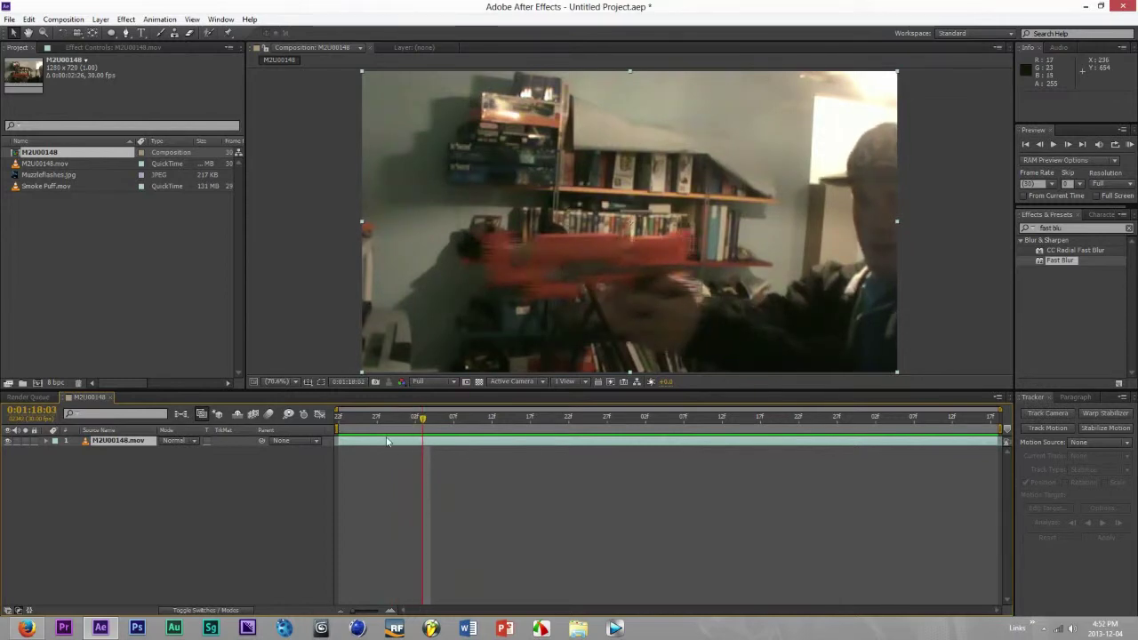
- Place Muzzleflashes.jpg above the M2U00148.mov layer and trim it to the single frame at 0:01:18:03
left_click_drag(46, 177, 116, 442)
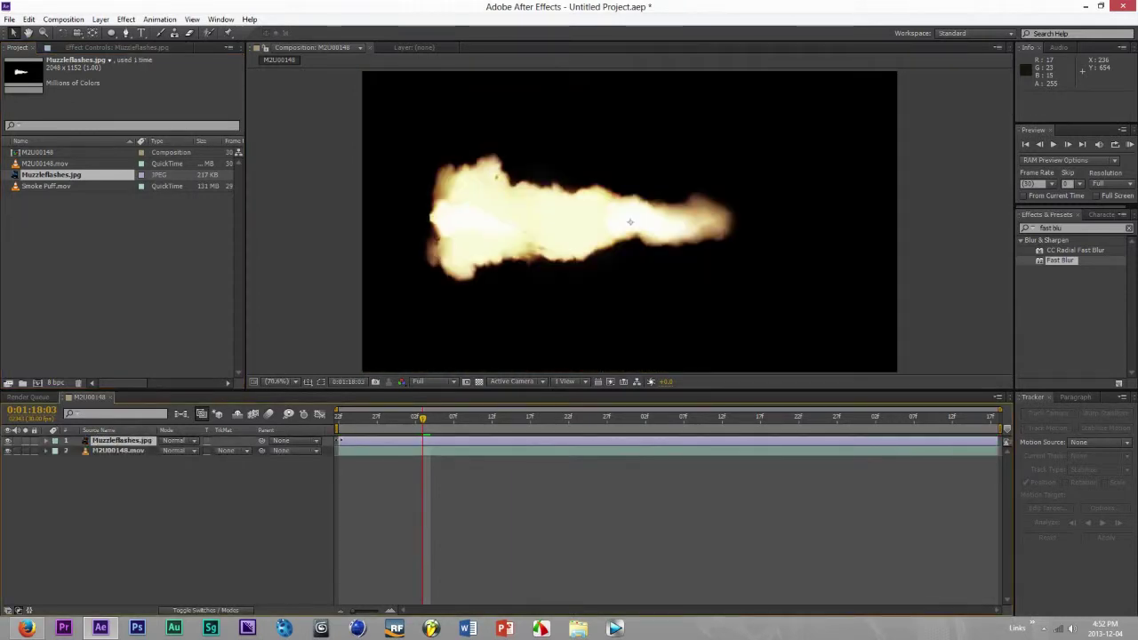
left_click_drag(343, 440, 422, 439)
left_click_drag(985, 443, 425, 445)
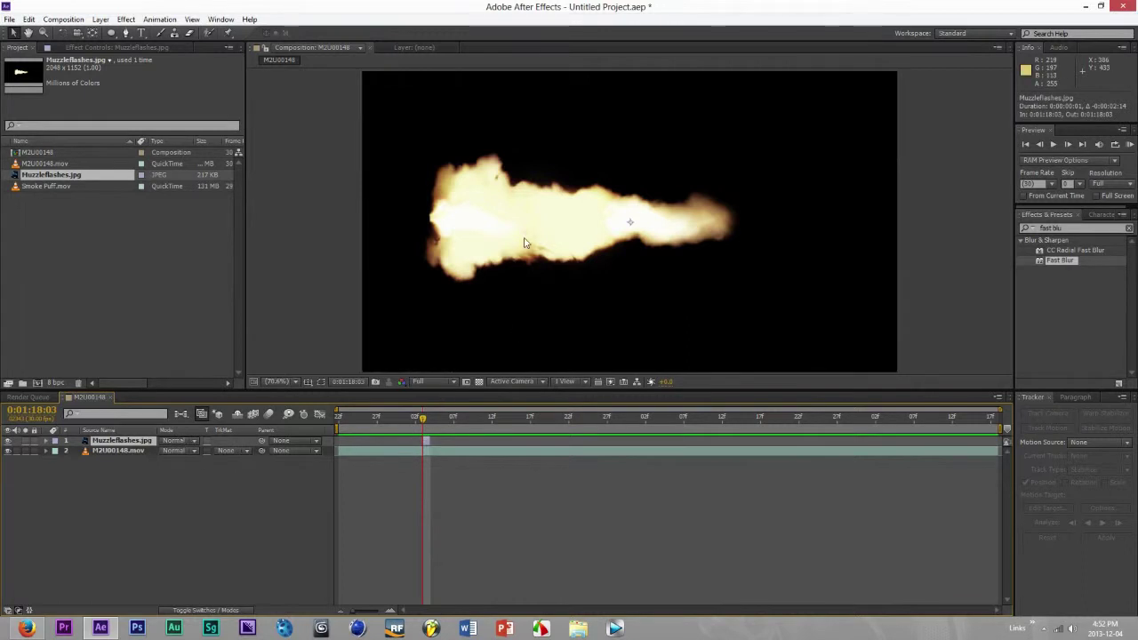
- Set the muzzle flash layer's blending mode to Screen, then rotate it and move it so it fires out from the gun's muzzle
left_click(178, 441)
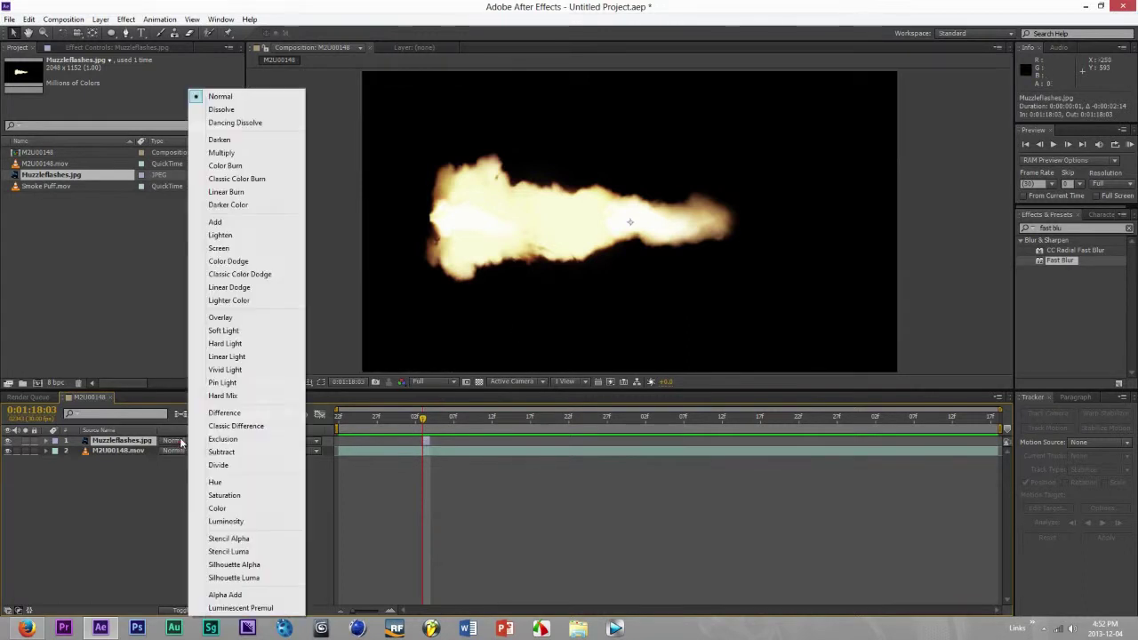
left_click(226, 249)
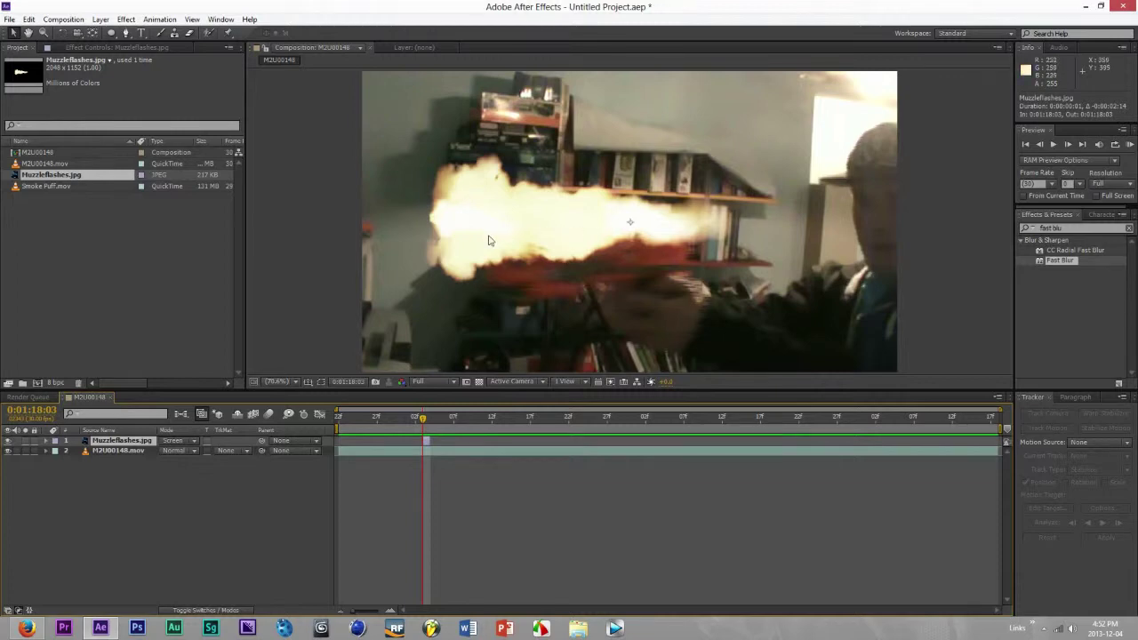
key("w")
left_click_drag(473, 234, 826, 201)
key("v")
left_click_drag(653, 170, 332, 244)
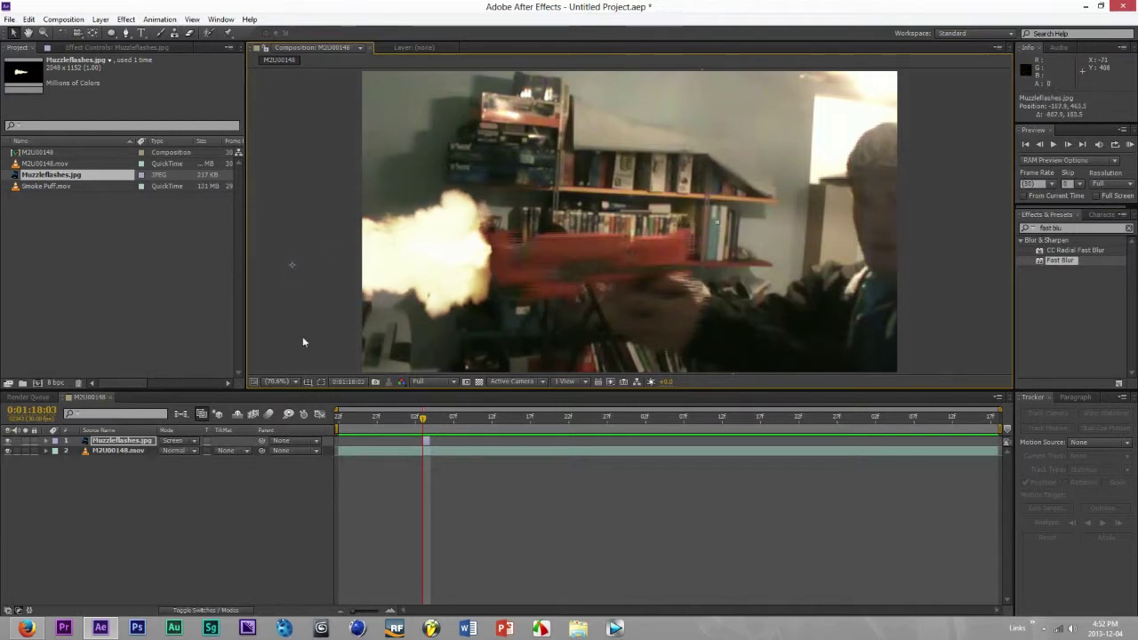
- Scale the muzzle flash layer to 104% and nudge it into line with the end of the gun barrel
key("s")
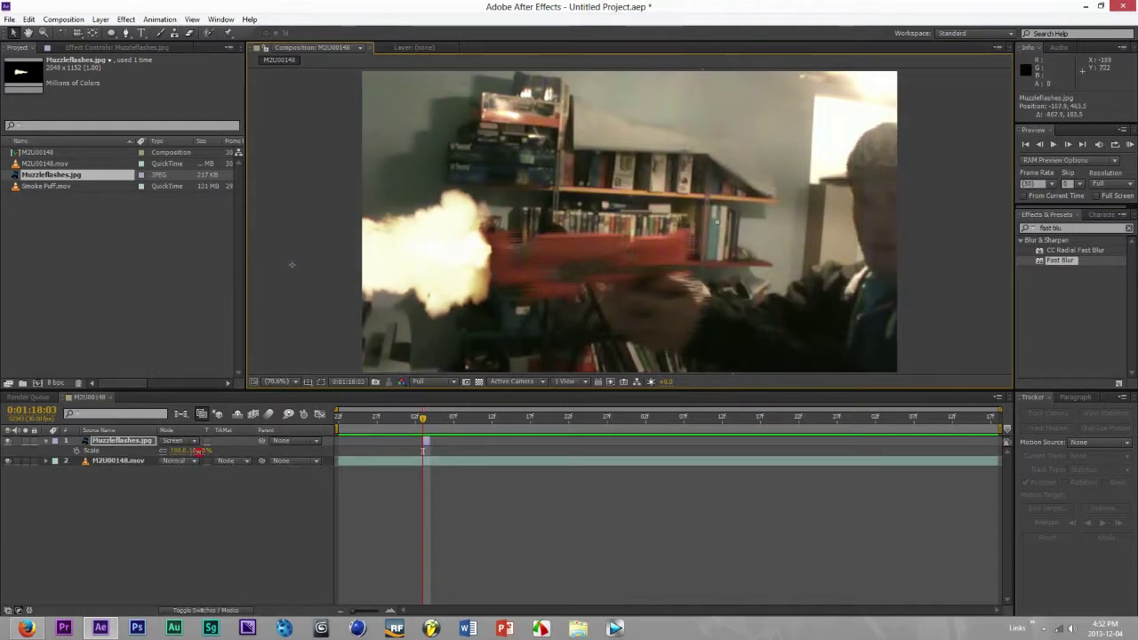
left_click_drag(197, 452, 201, 456)
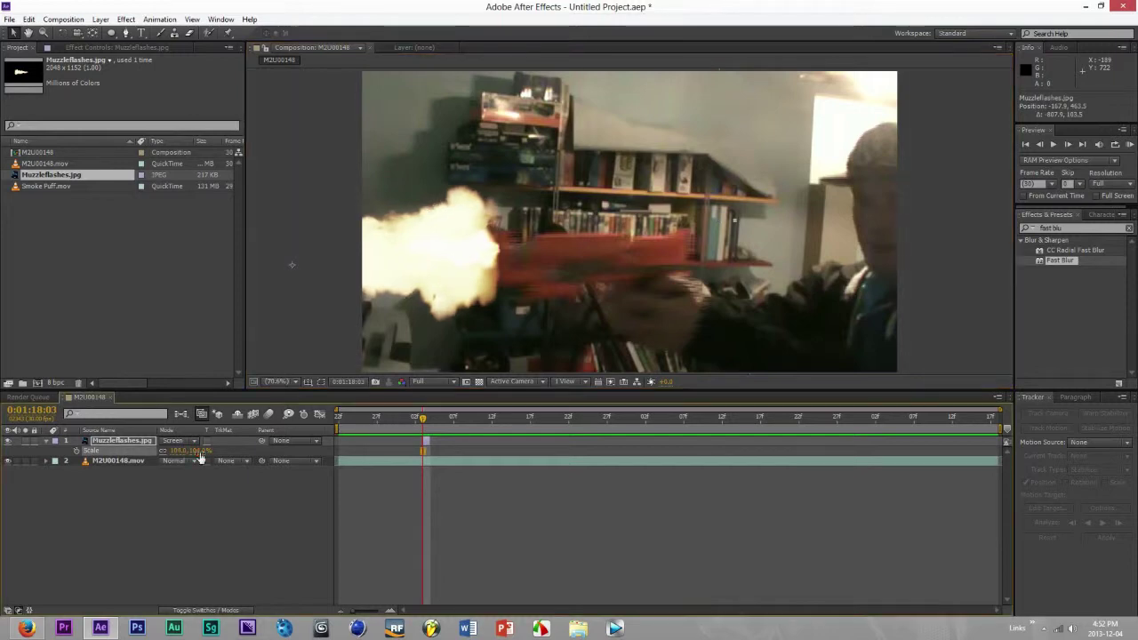
mouse_move(442, 256)
left_mouse_down()
mouse_move(402, 260)
mouse_move(430, 250)
left_mouse_up()
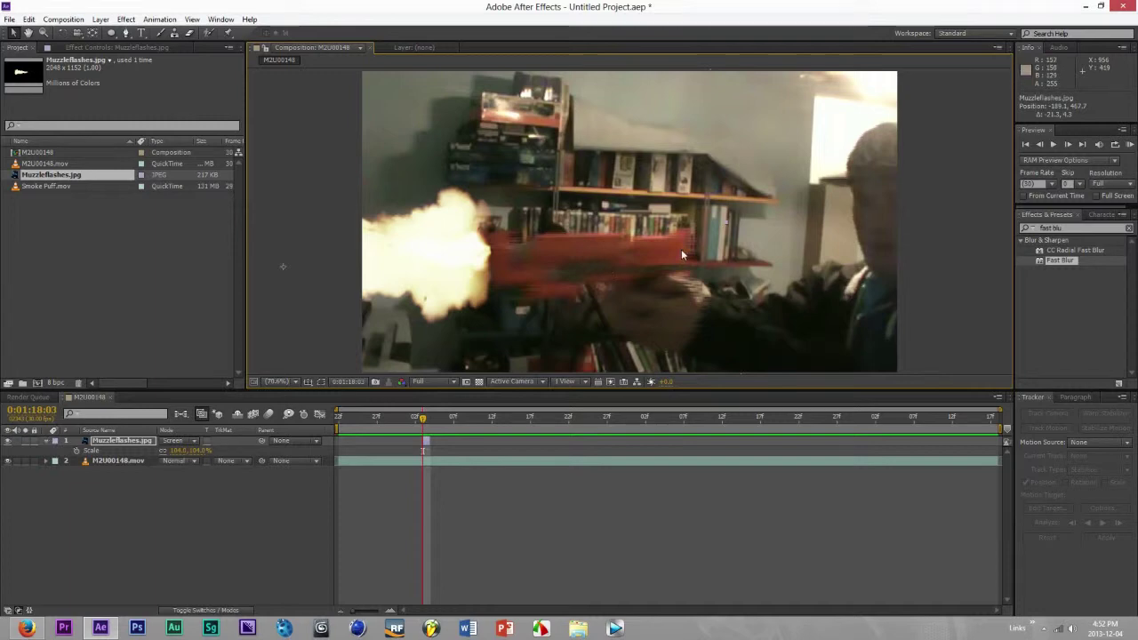
left_click(54, 441)
mouse_move(414, 429)
left_mouse_down()
mouse_move(394, 430)
mouse_move(496, 431)
mouse_move(421, 442)
left_mouse_up()
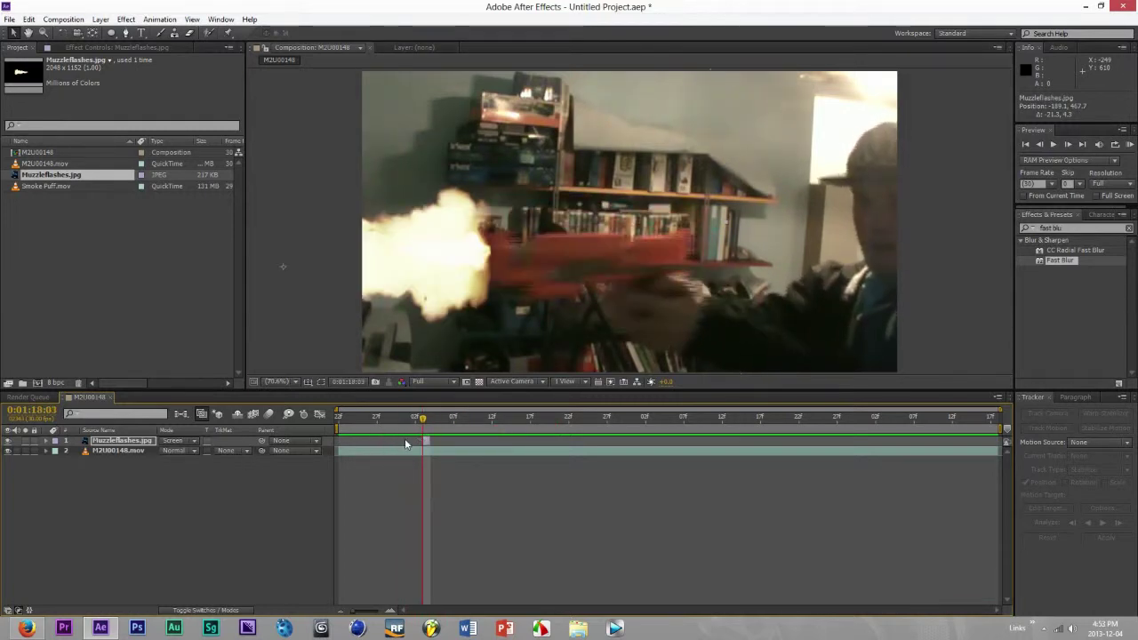
left_click_drag(433, 269, 434, 264)
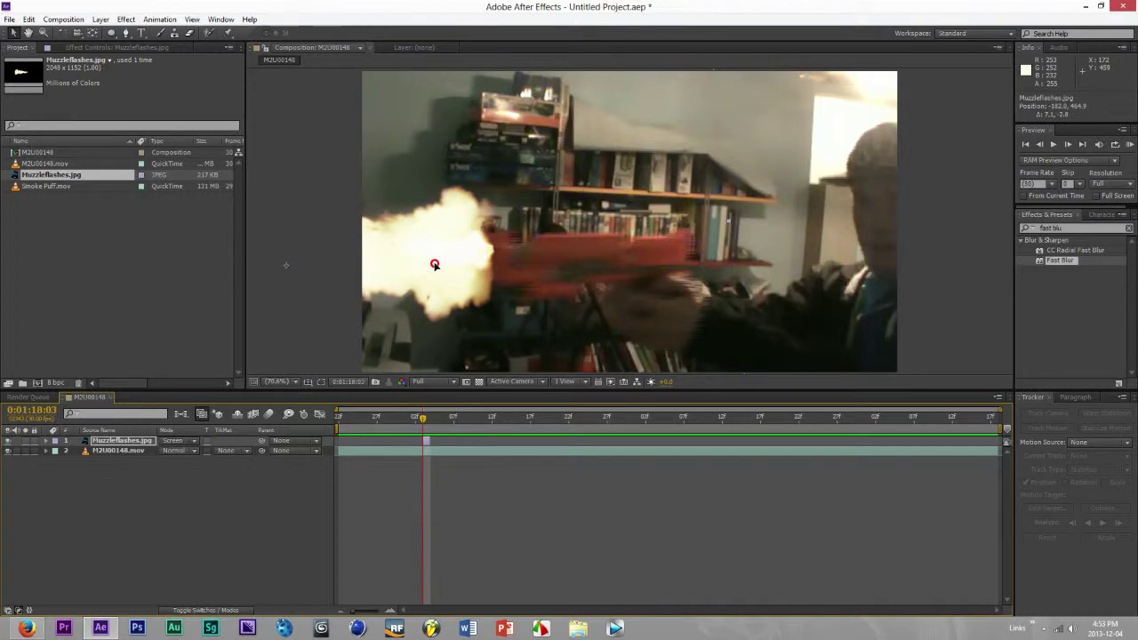
left_click(409, 428)
mouse_move(431, 426)
left_mouse_down()
mouse_move(476, 420)
mouse_move(402, 425)
mouse_move(424, 423)
left_mouse_up()
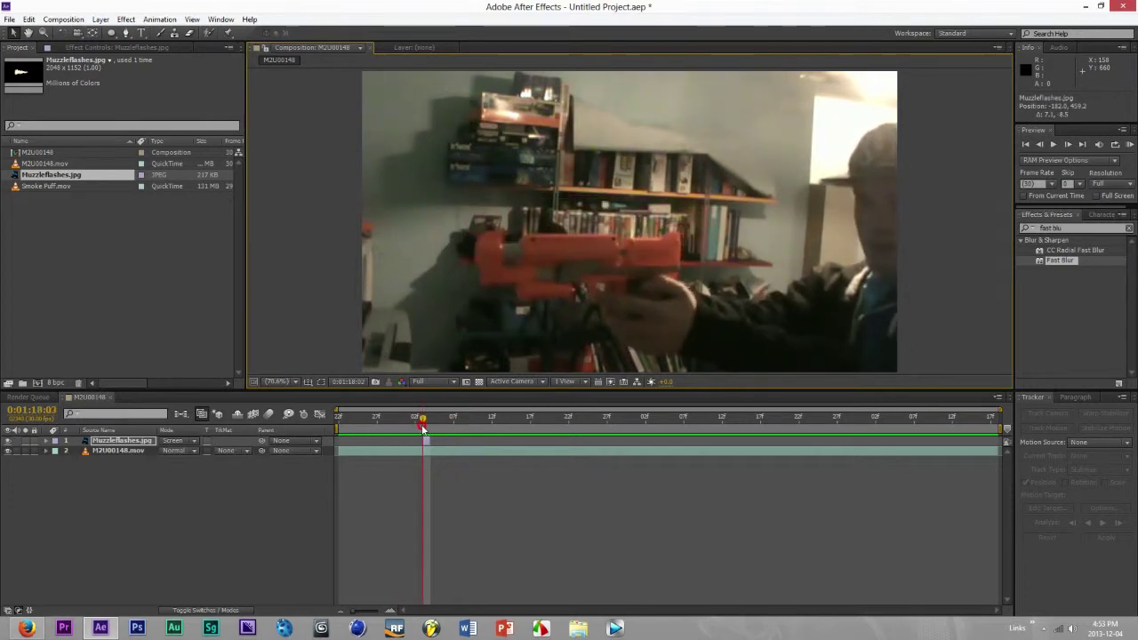
- Duplicate the M2U00148.mov footage layer and set the upper copy's blending mode to Add
left_click(126, 449)
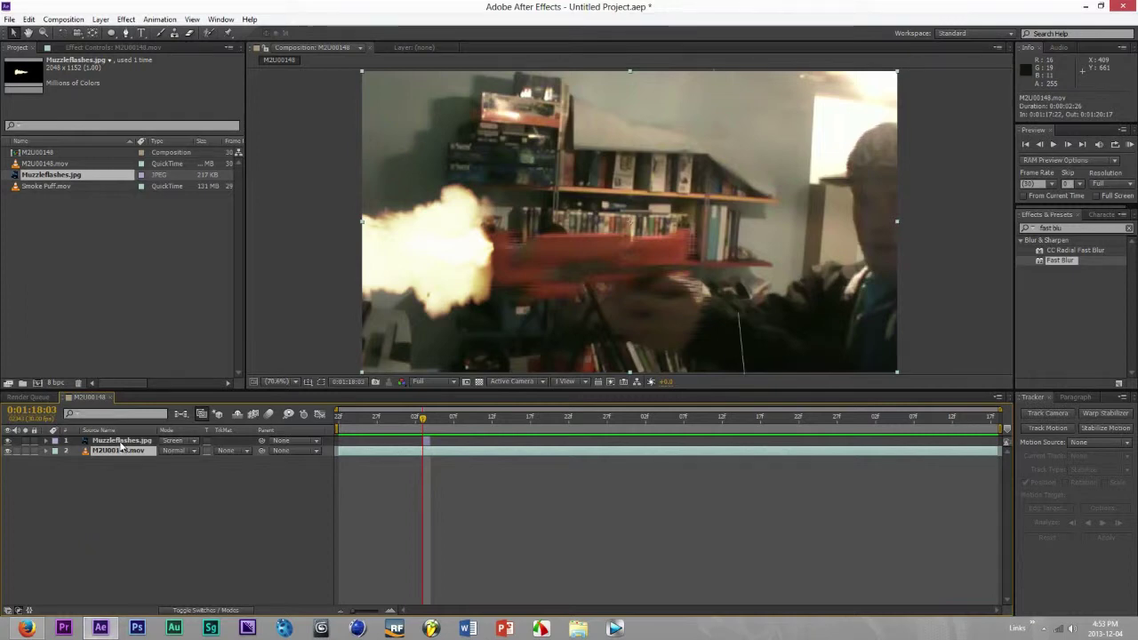
key("ctrl+d")
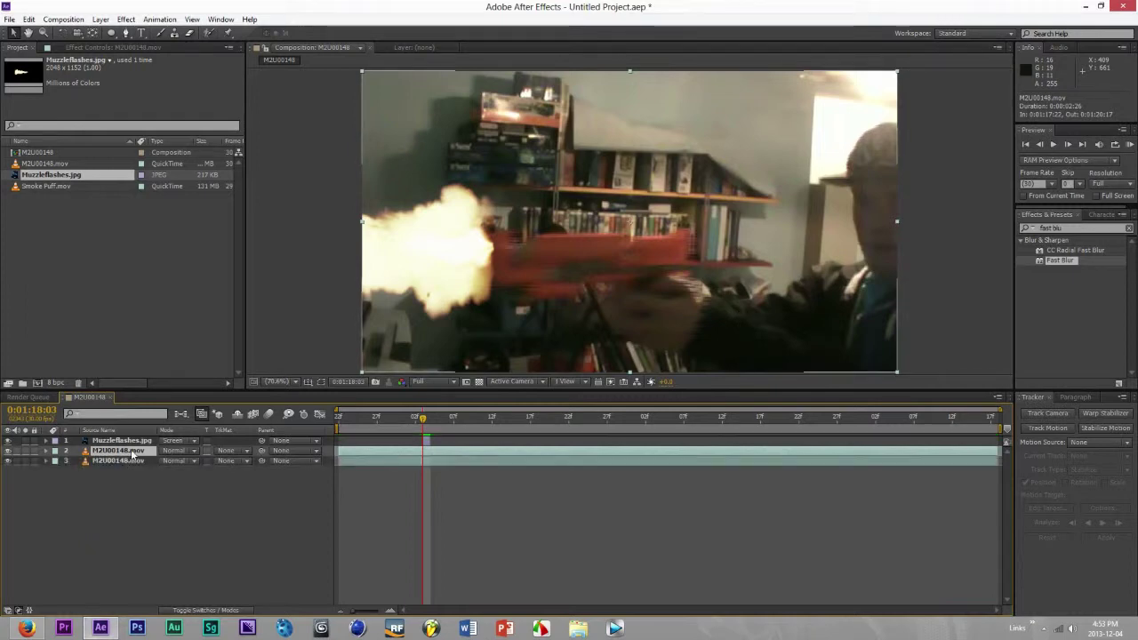
left_click(175, 451)
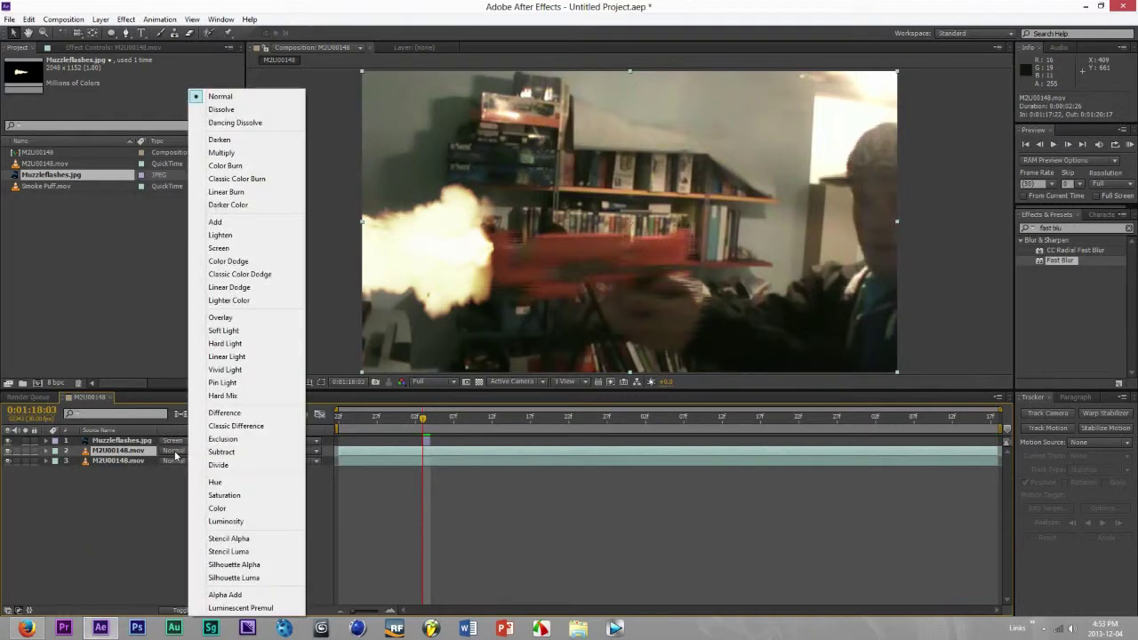
left_click(222, 224)
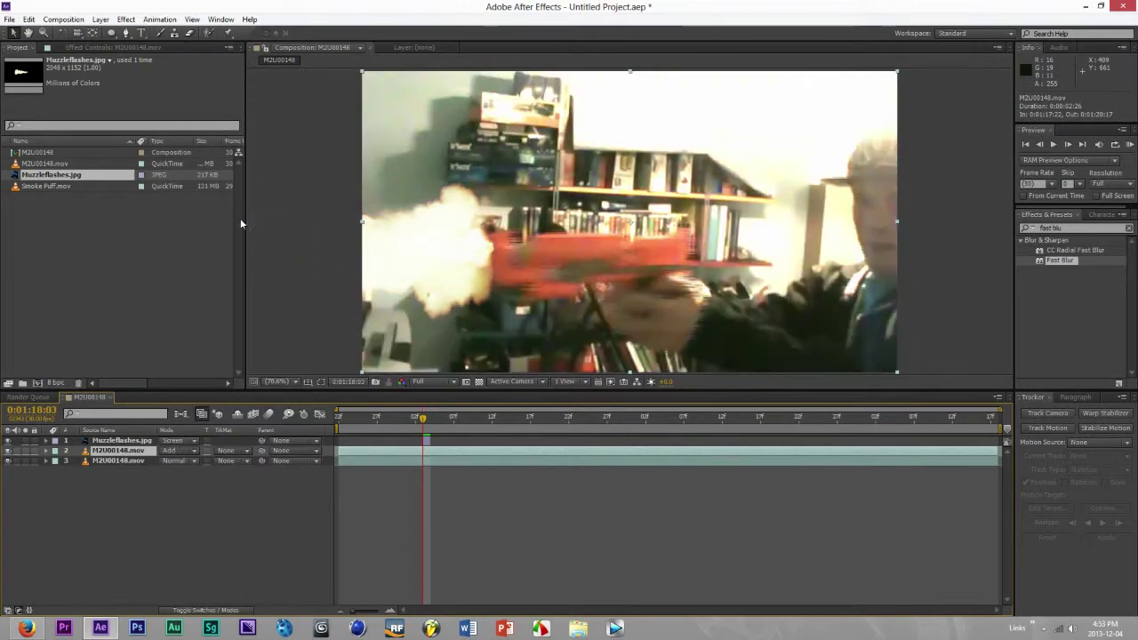
- Draw a closed Pen mask around the red gun on the duplicated footage layer
left_click(492, 234)
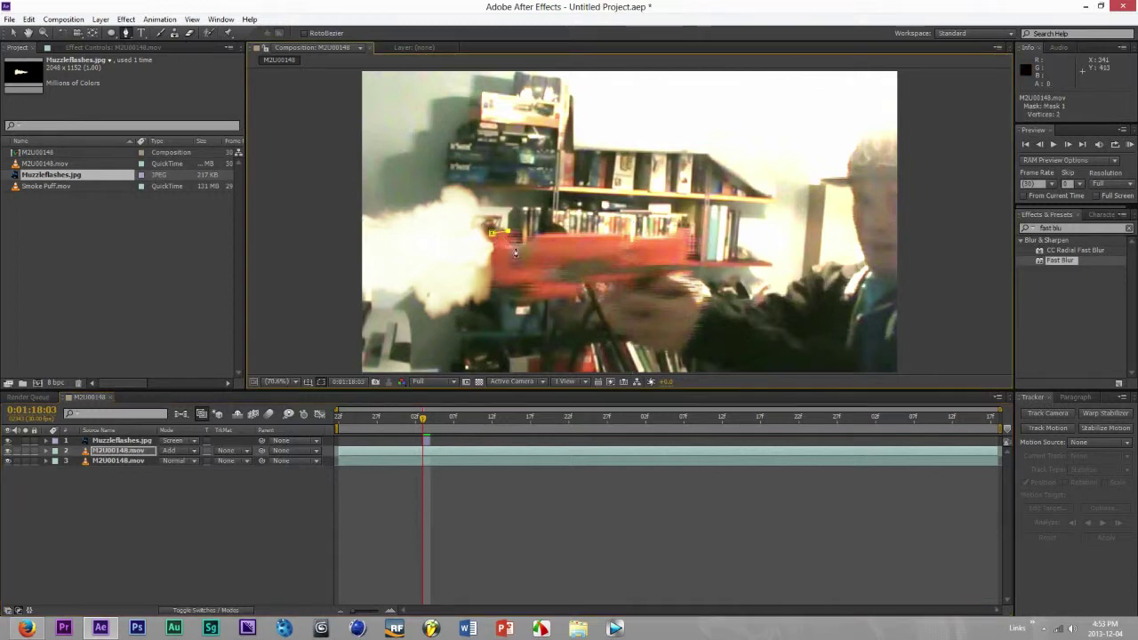
left_click(523, 244)
left_click(534, 239)
left_click(544, 233)
left_click(672, 236)
left_click(685, 234)
left_click(683, 267)
left_click(649, 274)
left_click(584, 284)
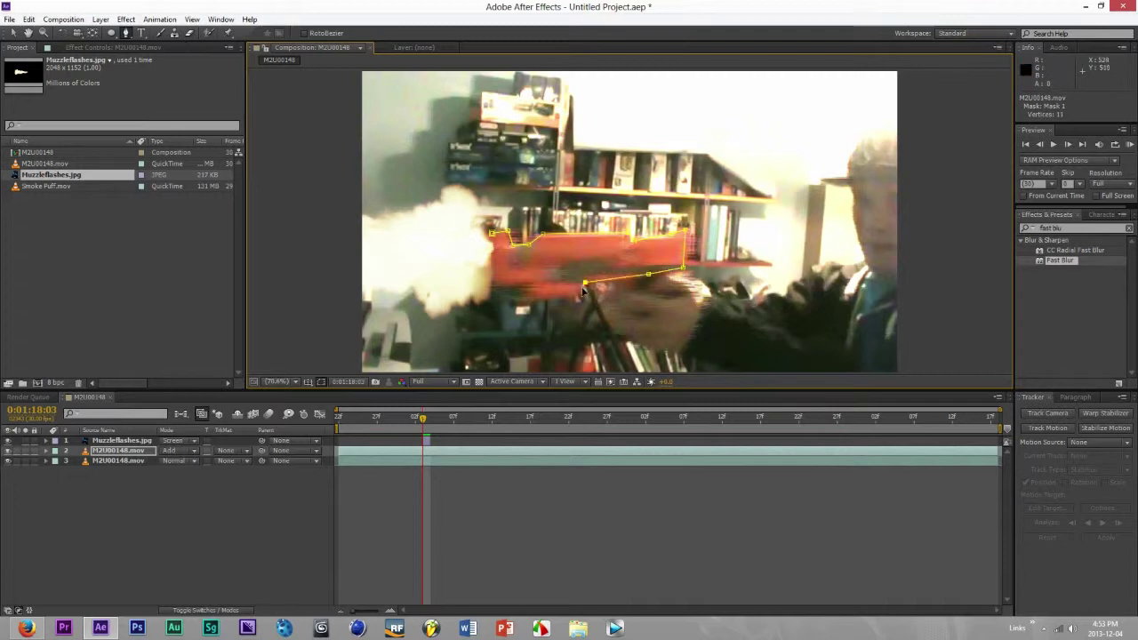
left_click(528, 293)
left_click(496, 284)
left_click(492, 237)
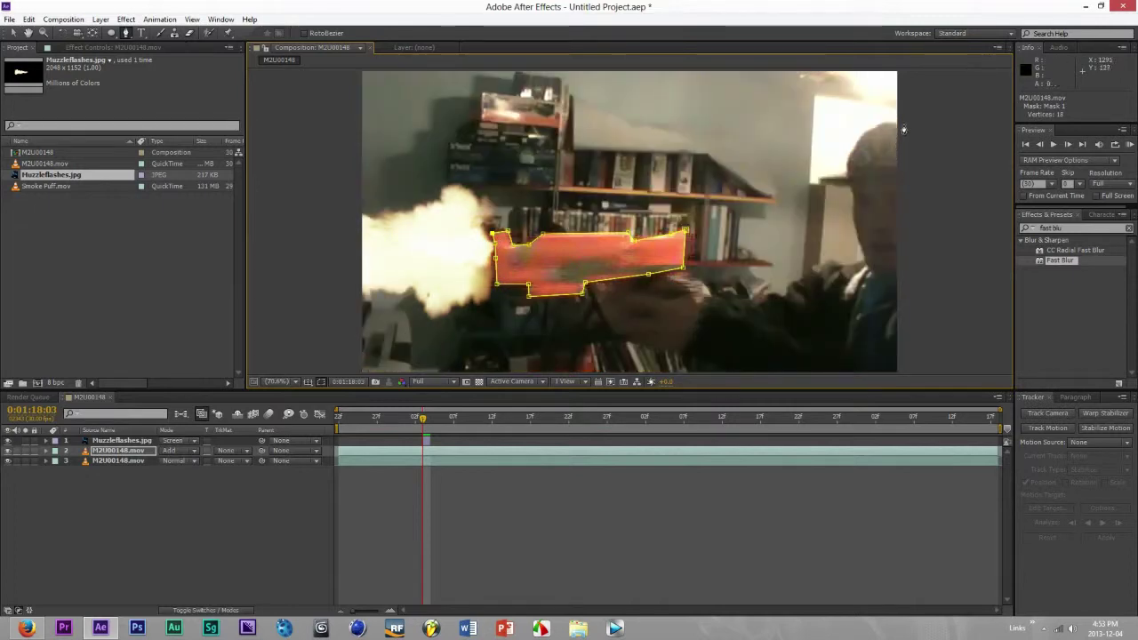
- Draw a second closed Pen mask around the person's face and cap on the duplicated layer, extending beyond the frame edge
left_click(875, 130)
left_click(860, 144)
left_click(853, 166)
left_click(852, 179)
left_click(820, 182)
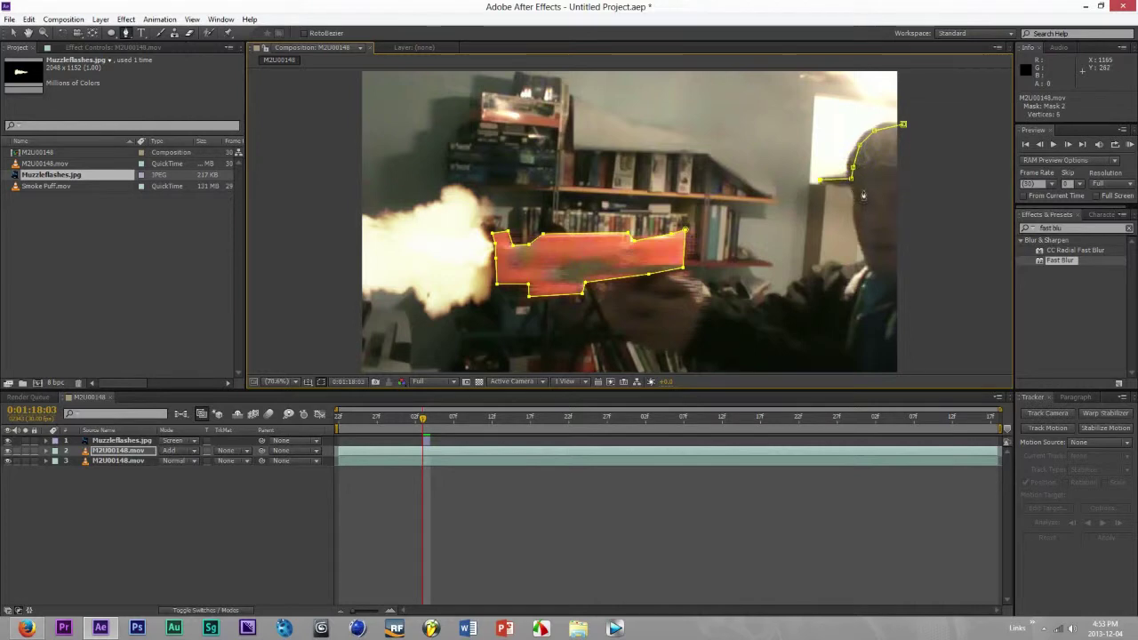
left_click(852, 189)
left_click(863, 253)
left_click(879, 271)
left_click(900, 272)
left_click(936, 261)
left_click(953, 211)
left_click(949, 165)
left_click(919, 129)
left_click(903, 125)
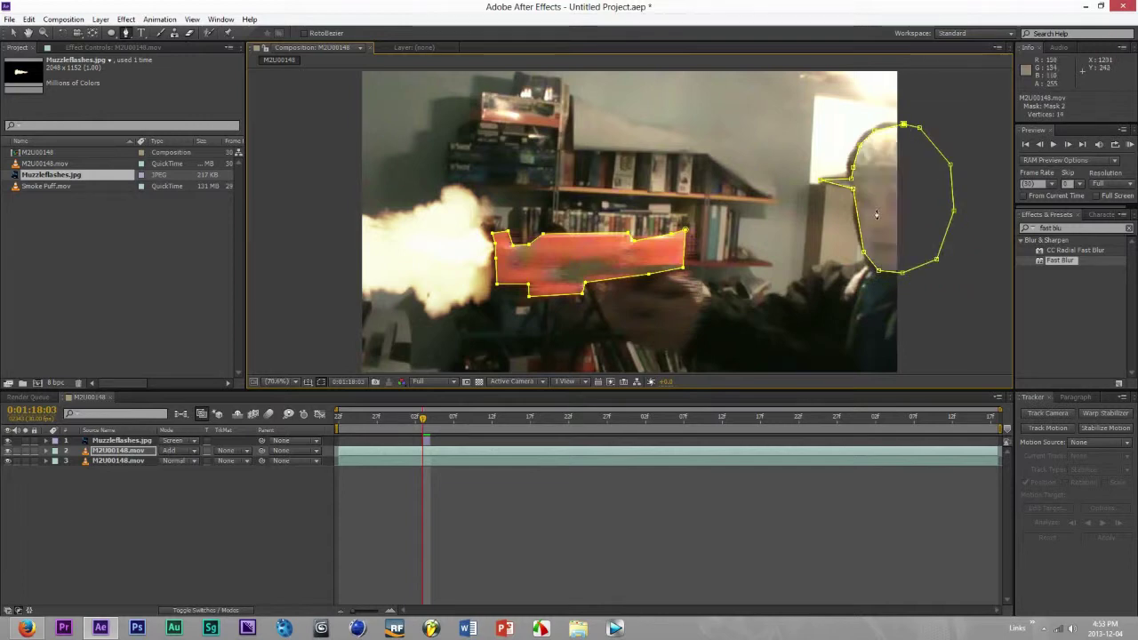
- Draw a third closed Pen mask along the lit side of the forearm and hide the mask outlines
left_click(752, 317)
left_click(643, 297)
left_click(643, 322)
left_click(681, 338)
left_click(755, 353)
left_click(813, 354)
left_click(785, 337)
left_click(752, 318)
left_click(321, 381)
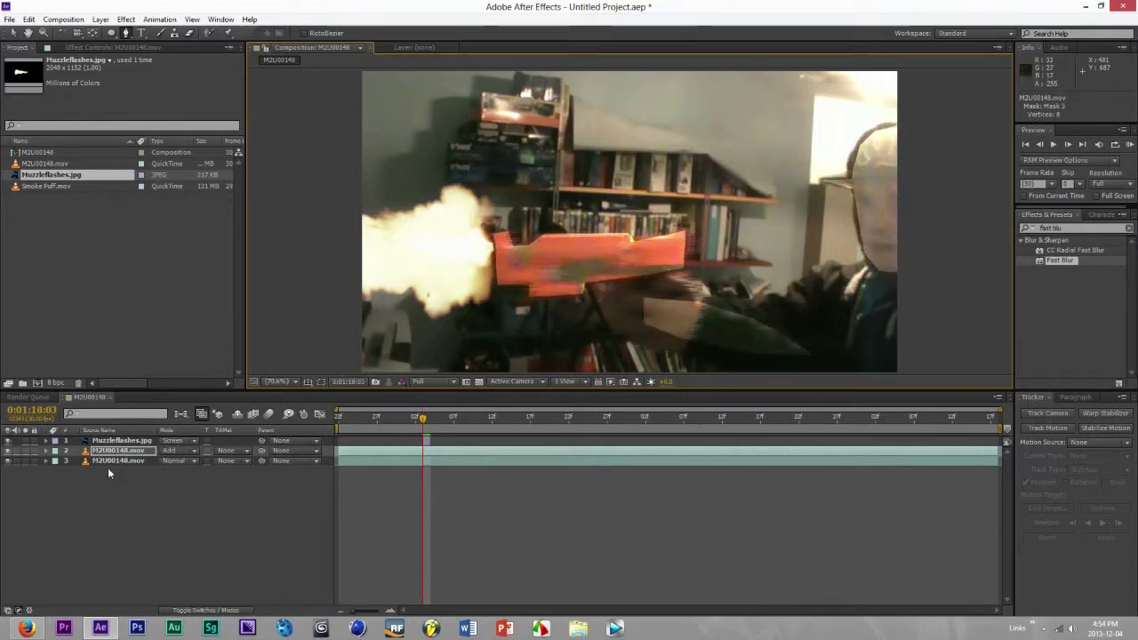
- Set the Mask Feather of all three masks on the duplicated layer to 72 pixels
key("f")
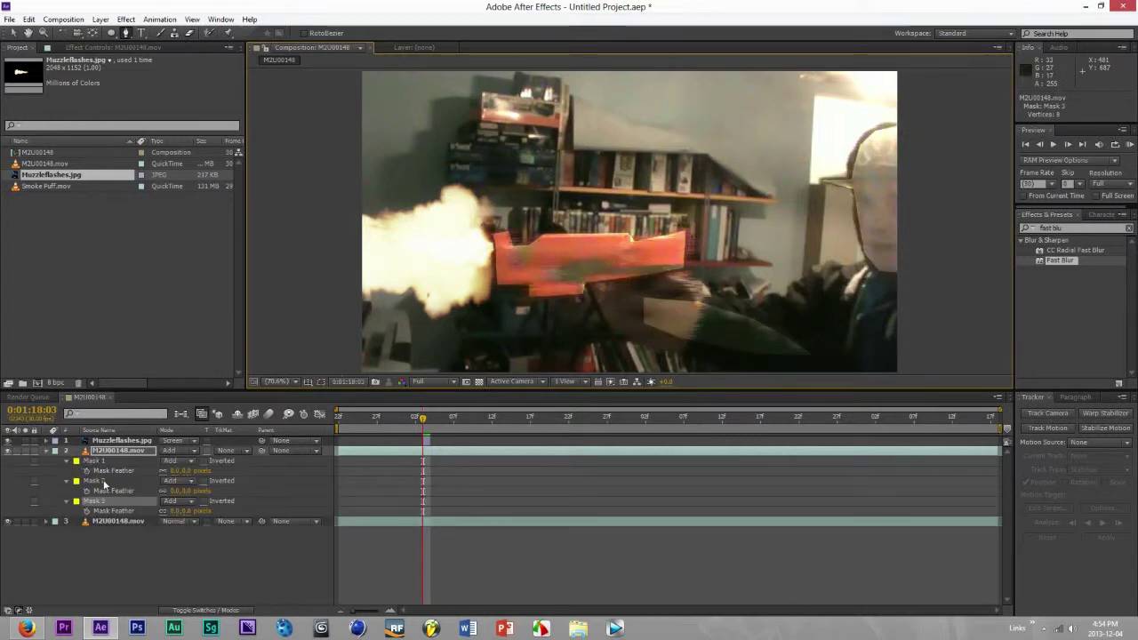
left_click(103, 482, "shift")
left_click(105, 462, "shift")
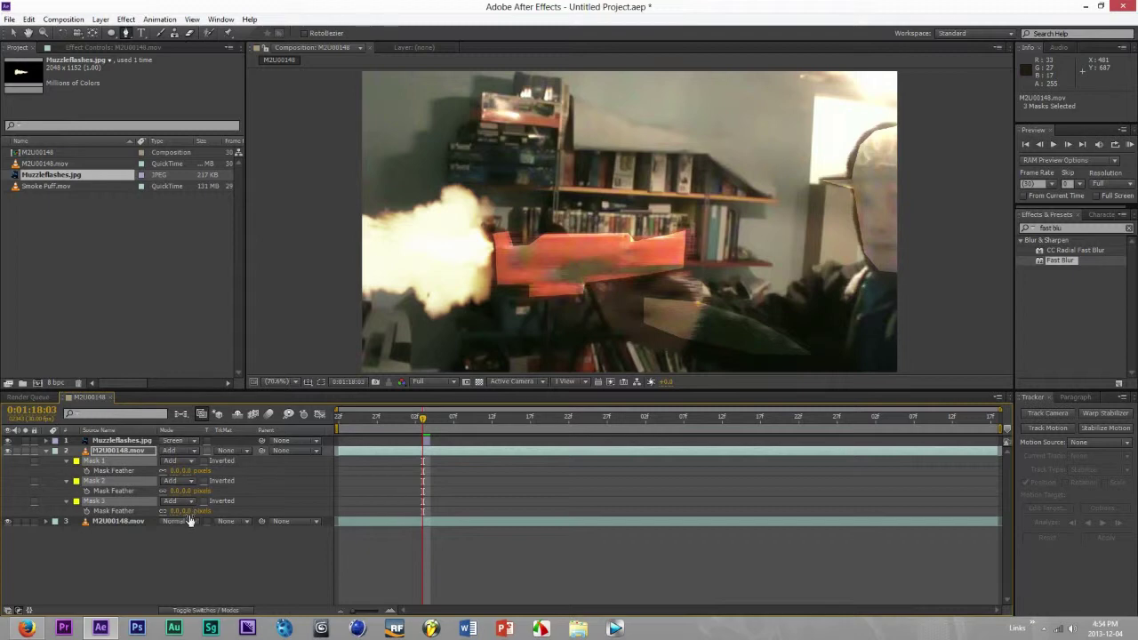
left_click_drag(189, 510, 214, 511)
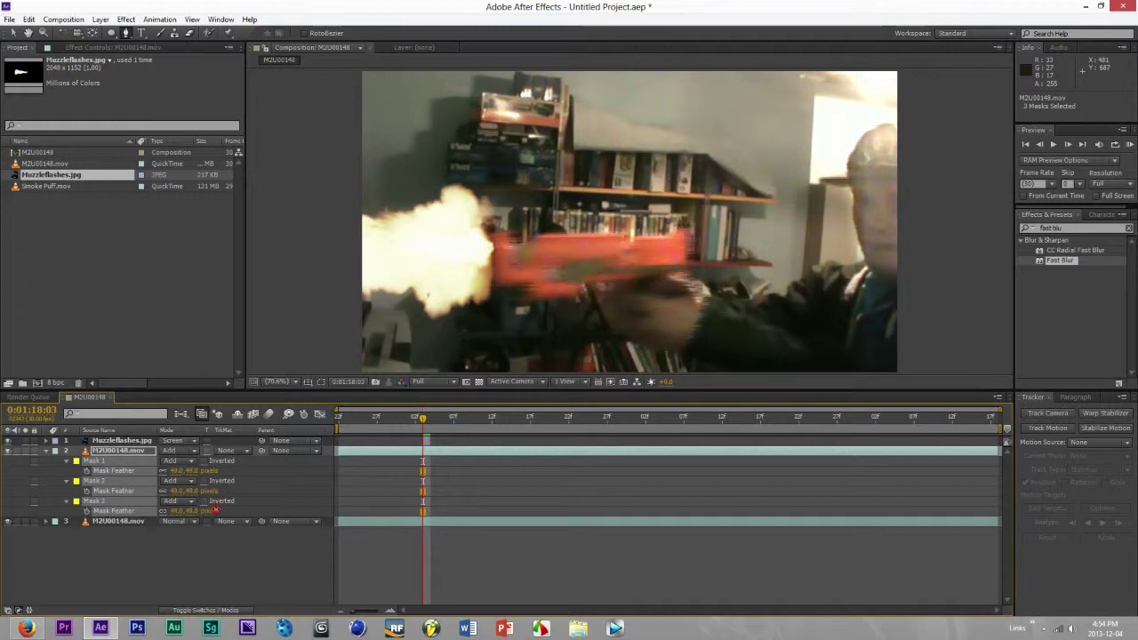
left_click_drag(216, 510, 228, 508)
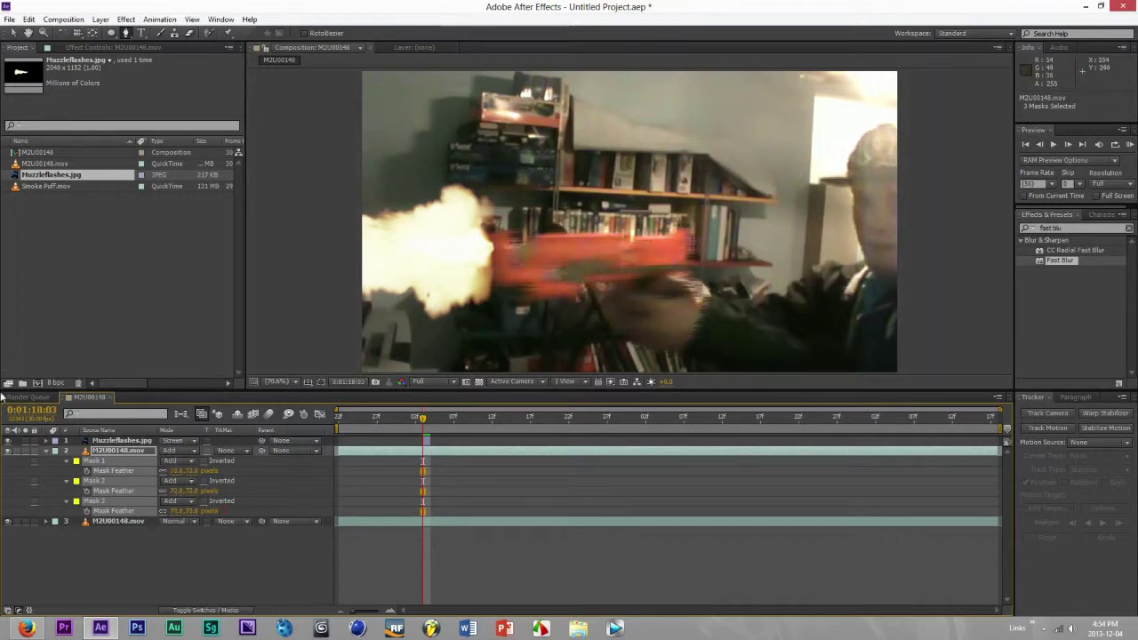
- Add an elliptical mask around the muzzle flash on the duplicated layer and shift it slightly past the frame's left edge
left_click(112, 34)
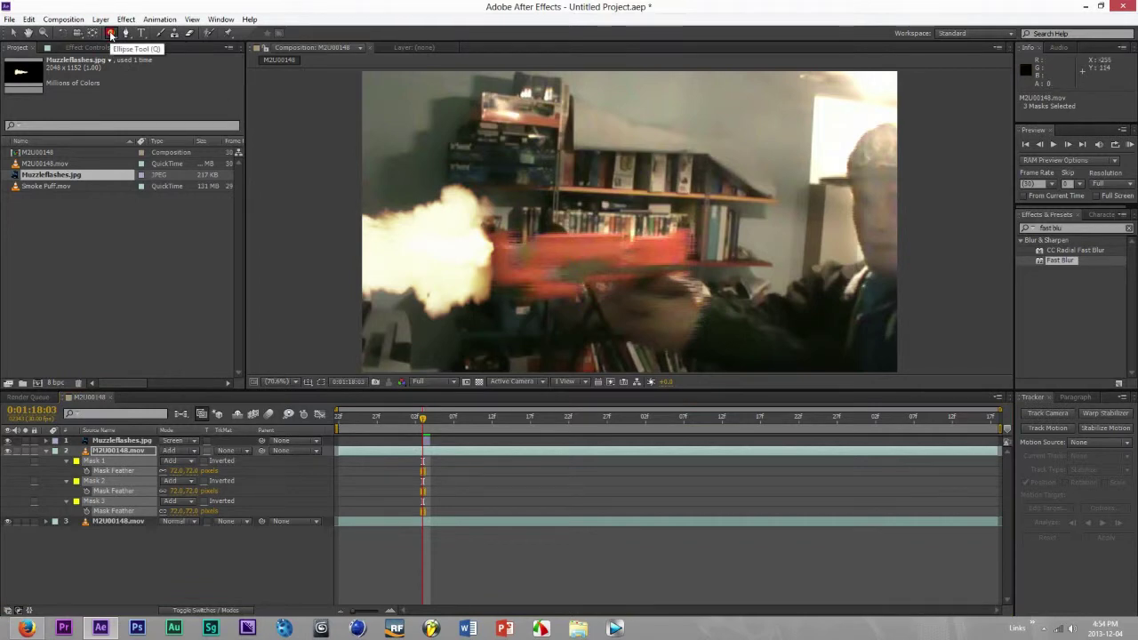
left_click_drag(112, 34, 166, 60)
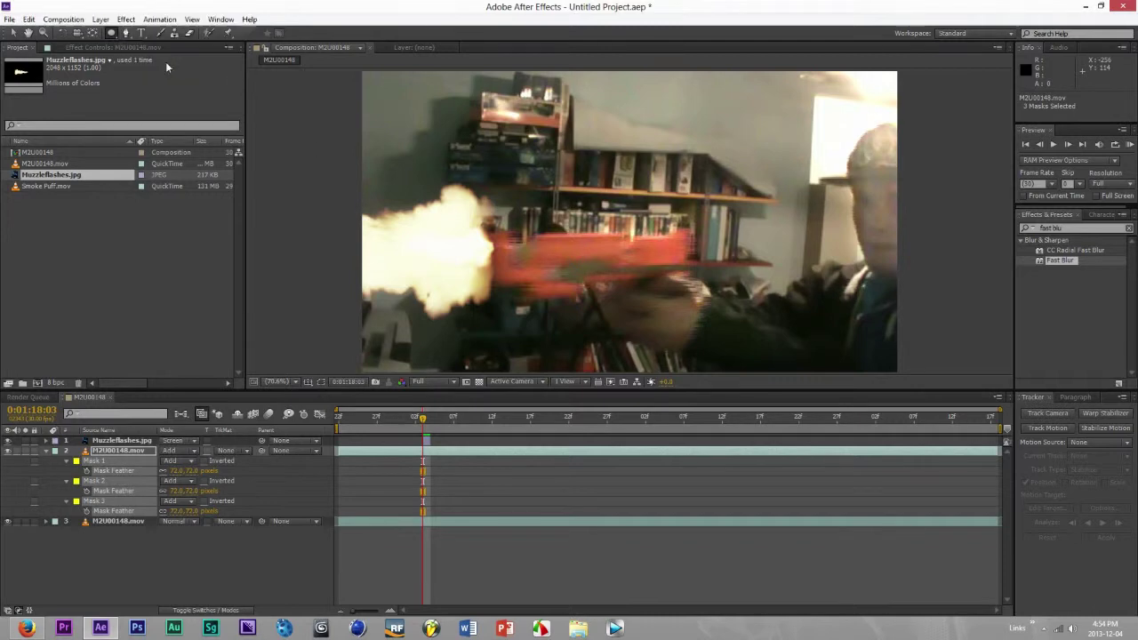
left_click_drag(361, 187, 550, 320)
key("v")
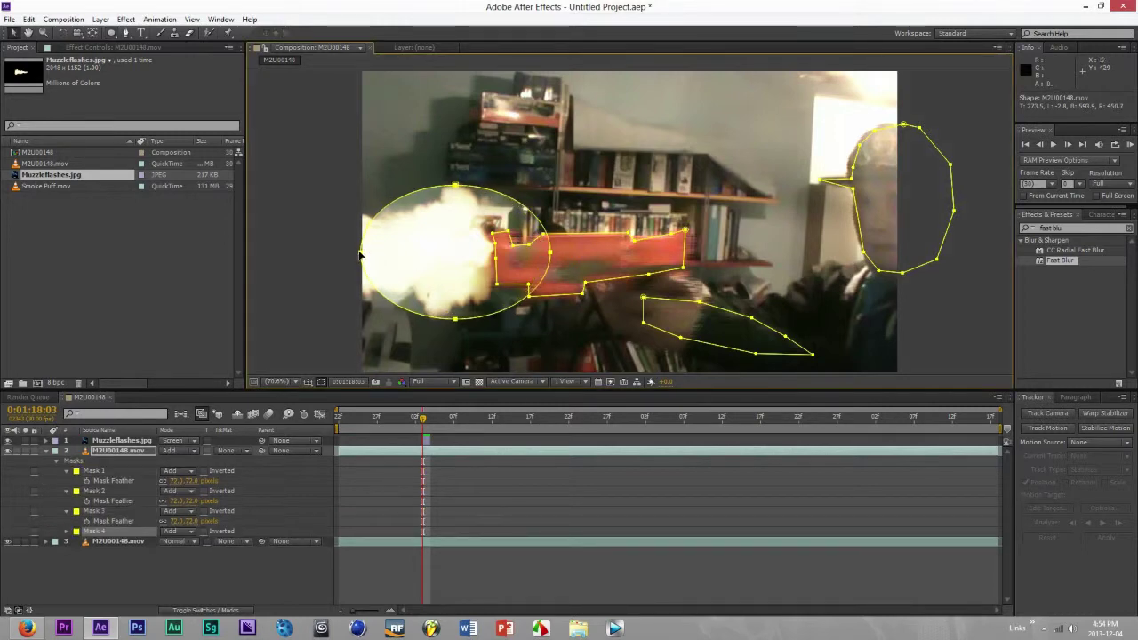
left_click_drag(360, 253, 343, 253)
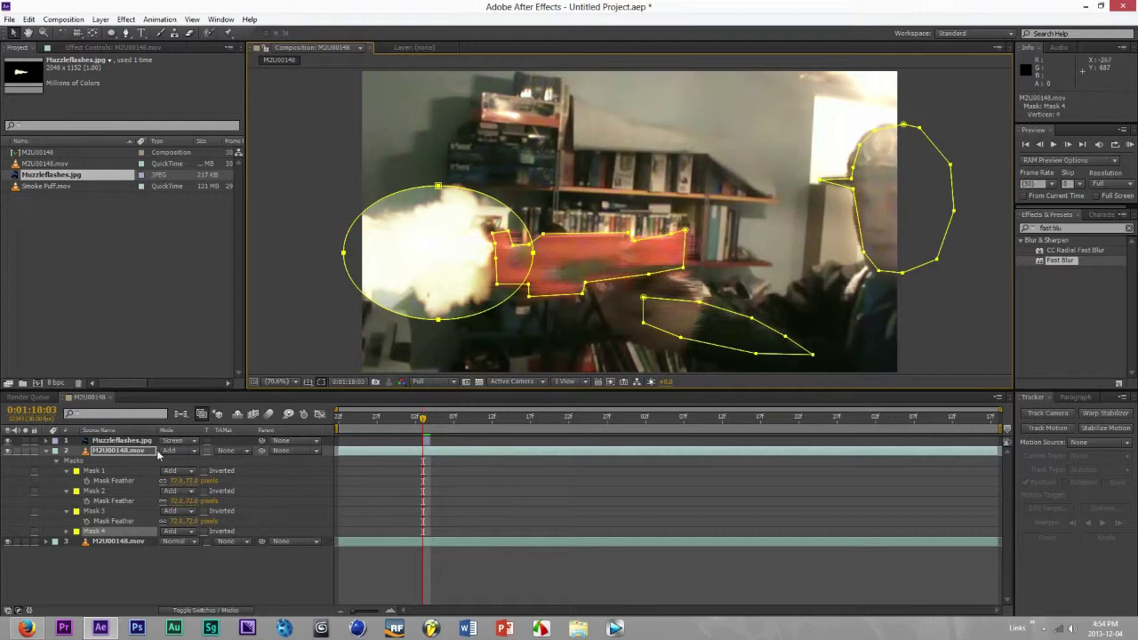
- Set the elliptical mask's feather to 106 pixels and hide the mask outlines to judge the glow
left_click(66, 532)
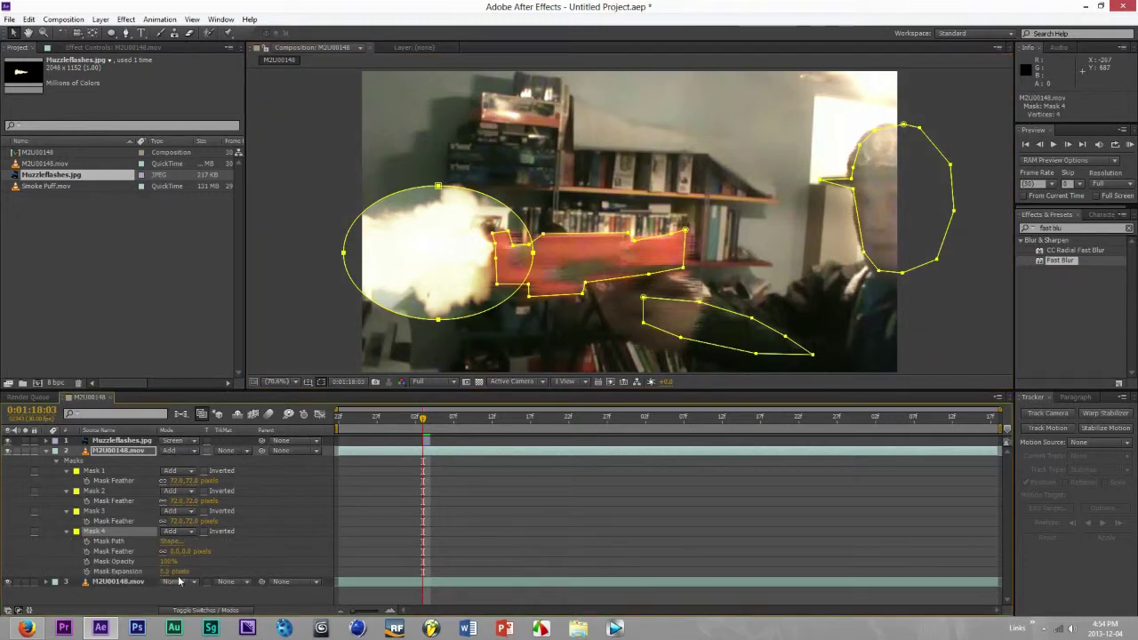
left_click_drag(186, 553, 241, 555)
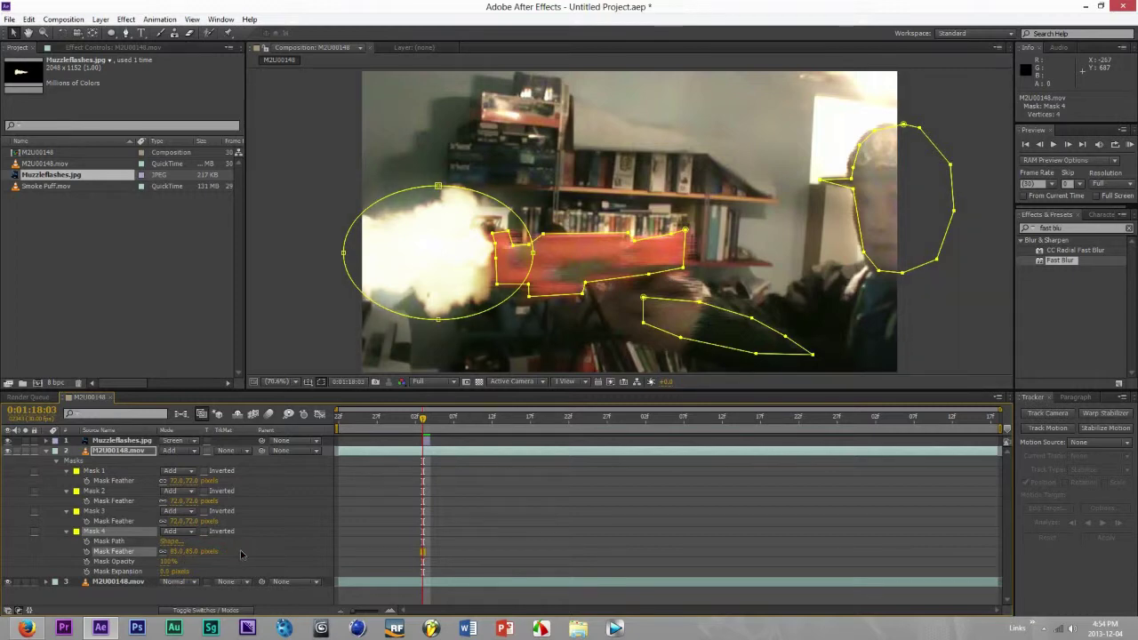
left_click(321, 382)
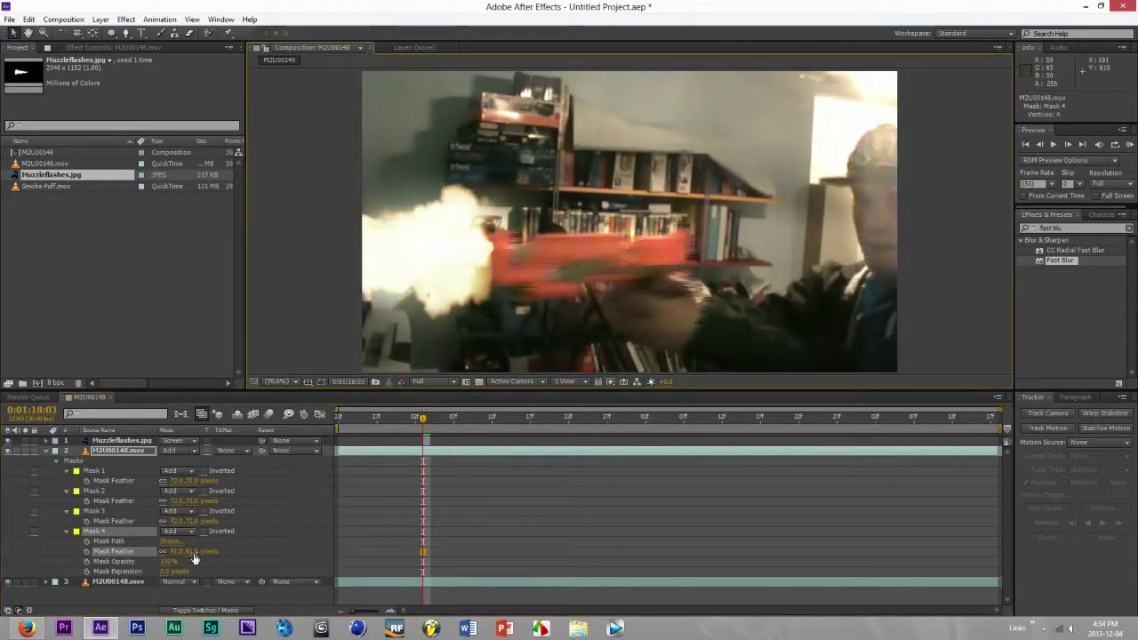
left_click_drag(195, 552, 202, 552)
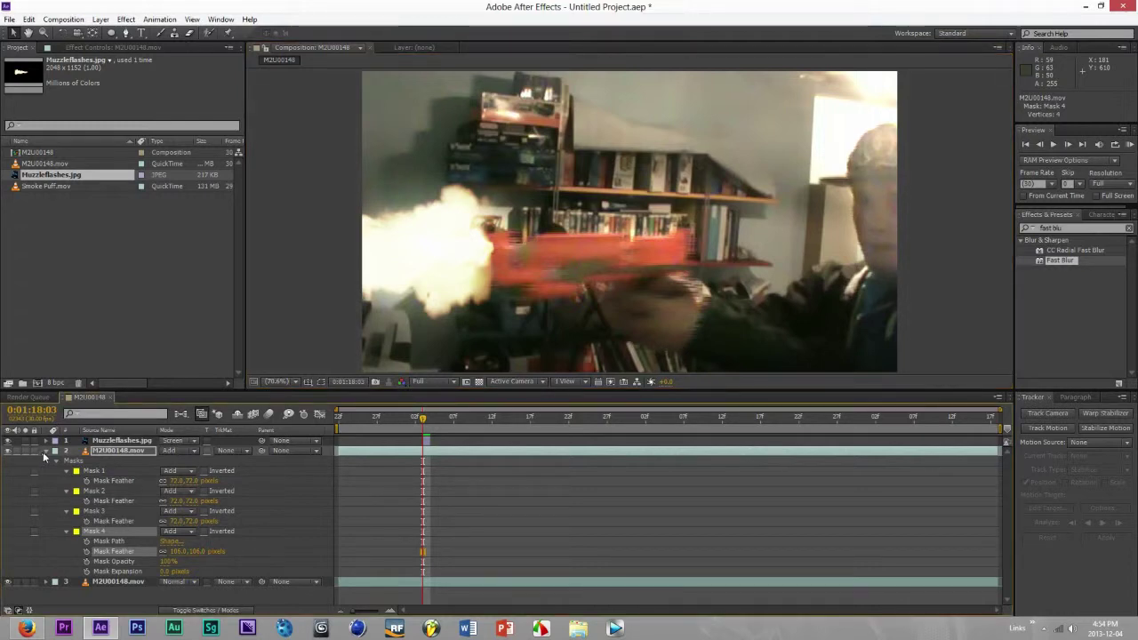
- Select all four masks on the duplicated layer and keyframe their Mask Opacity at 100% at 0:01:18:03
left_click(93, 512, "shift")
left_click(94, 491, "shift")
left_click(94, 471, "shift")
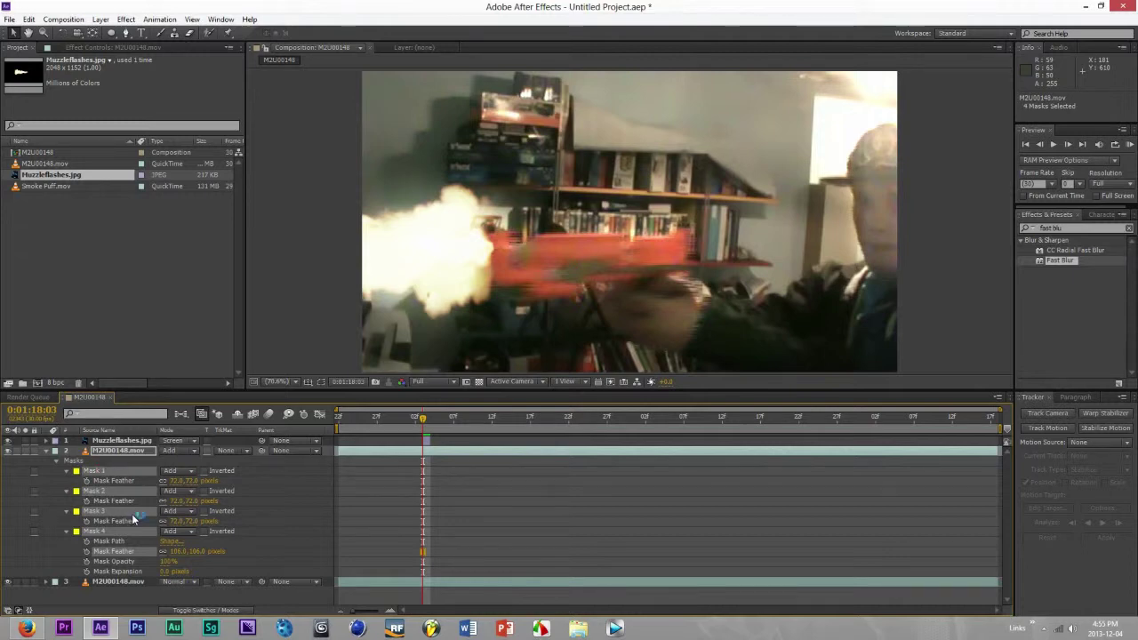
key("t")
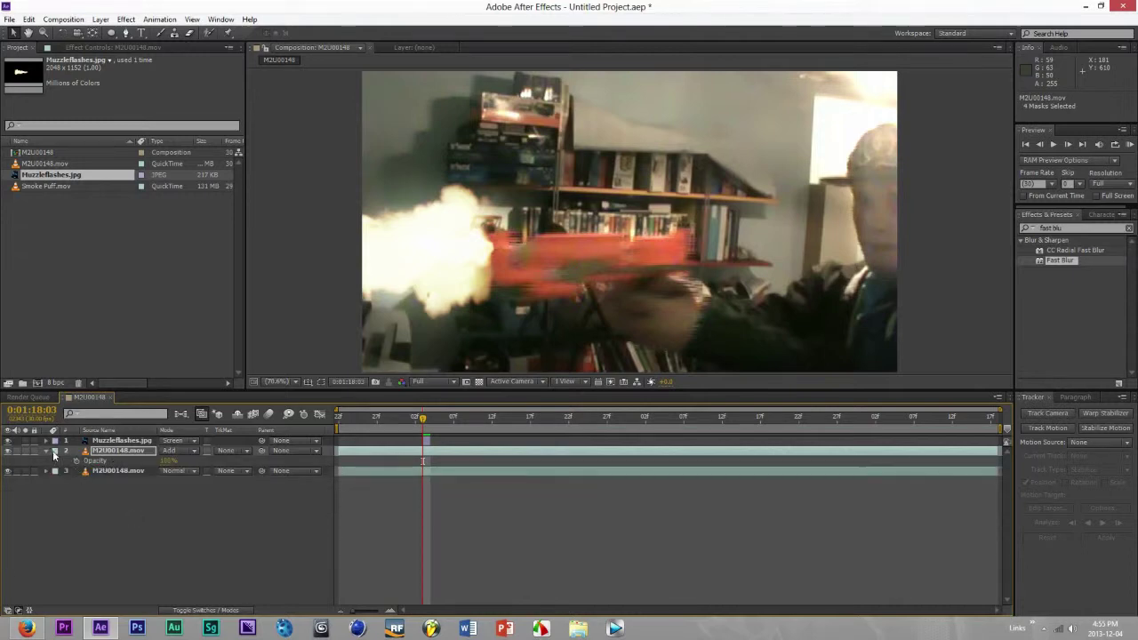
left_click(48, 452)
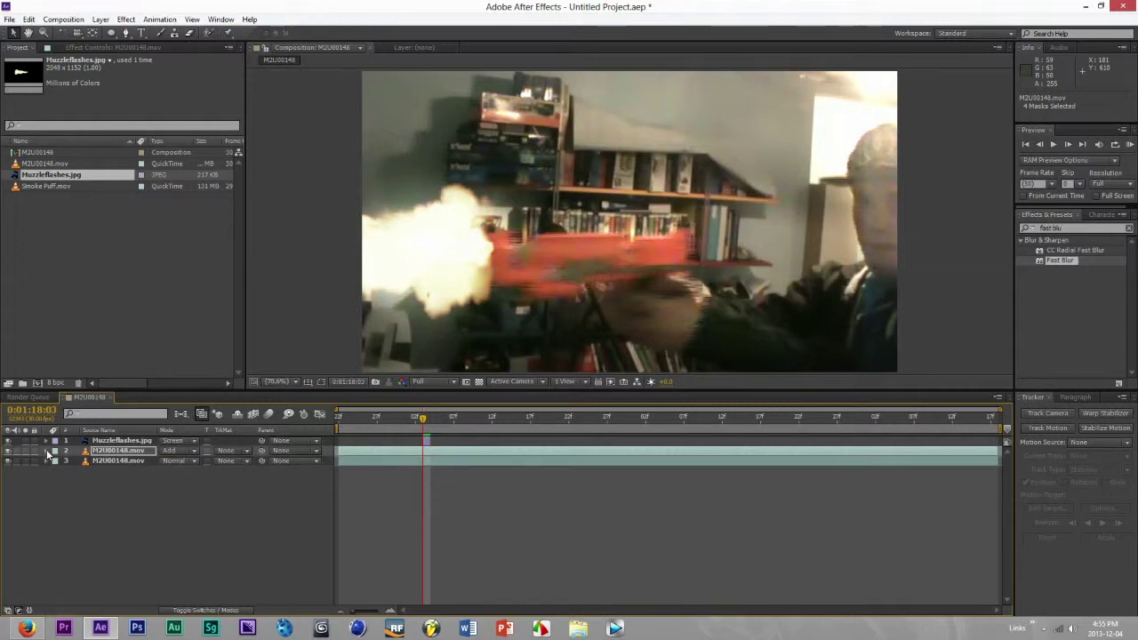
left_click(47, 451)
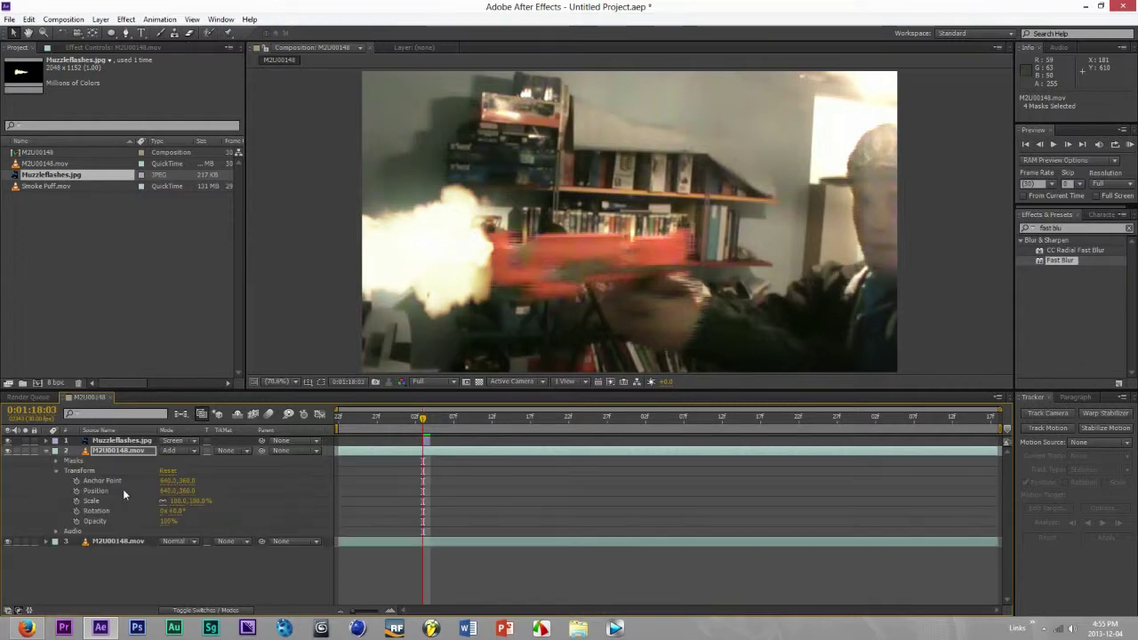
left_click(56, 471)
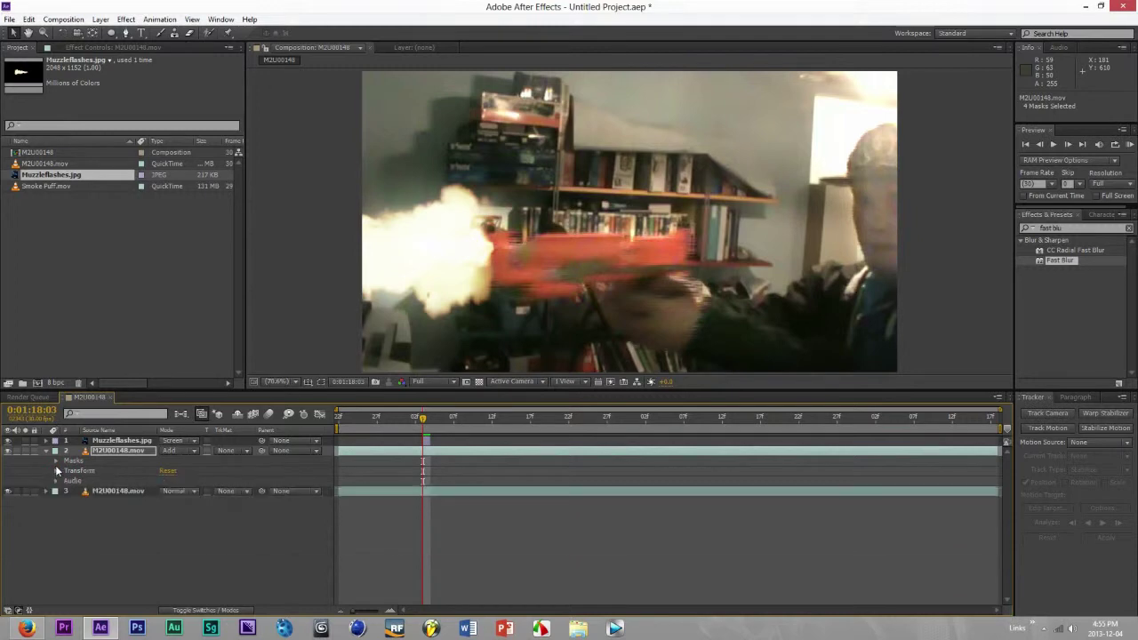
left_click(56, 462)
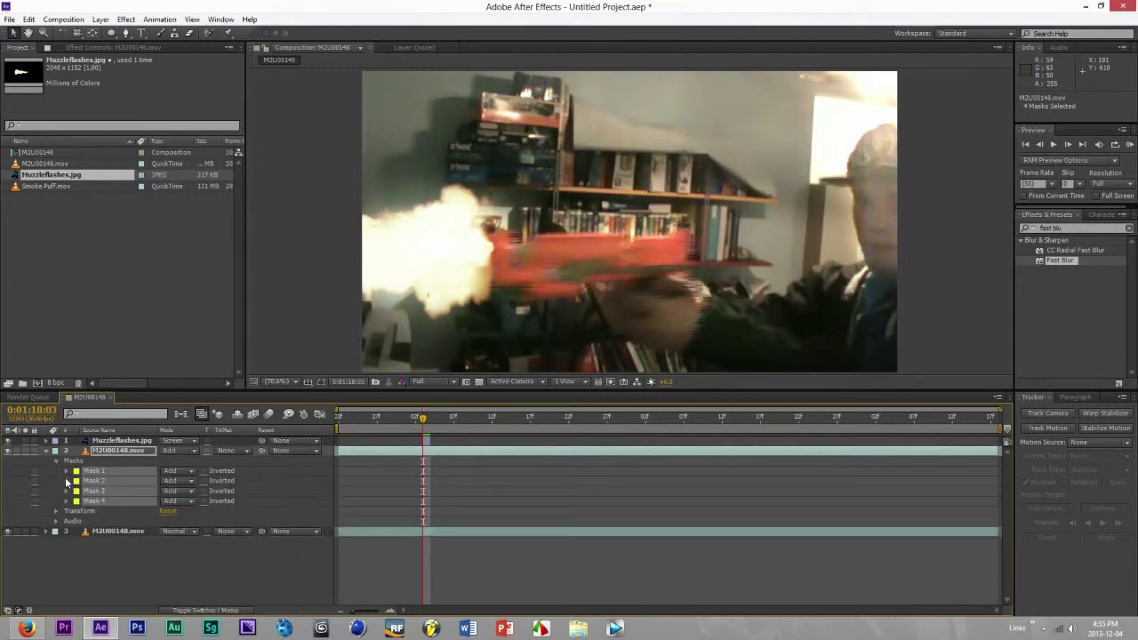
left_click(66, 472)
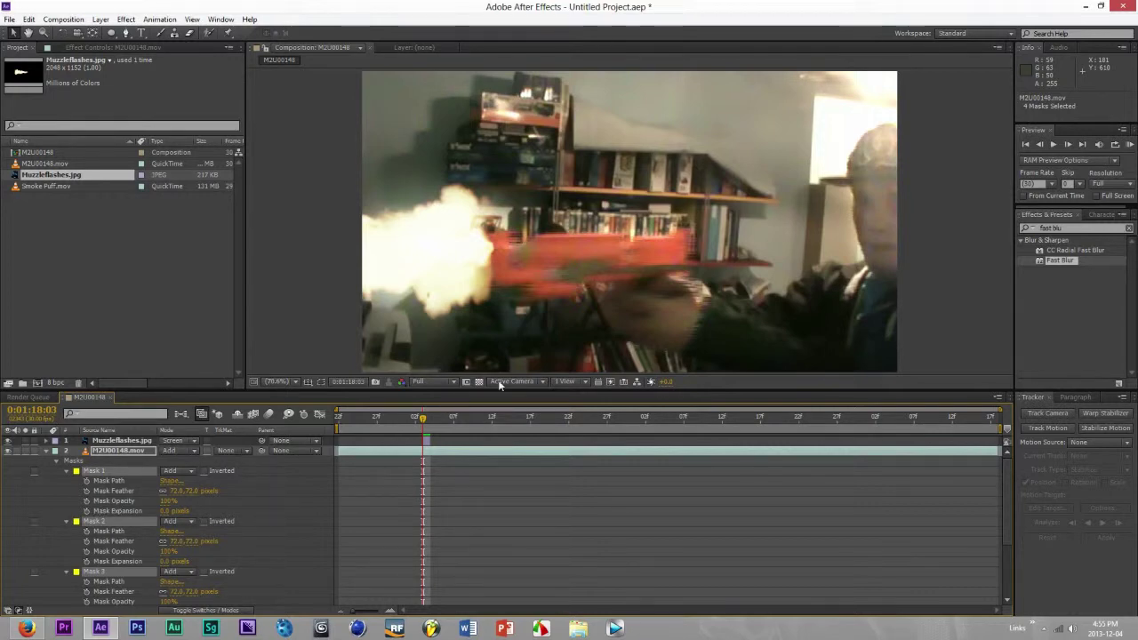
left_click(87, 501)
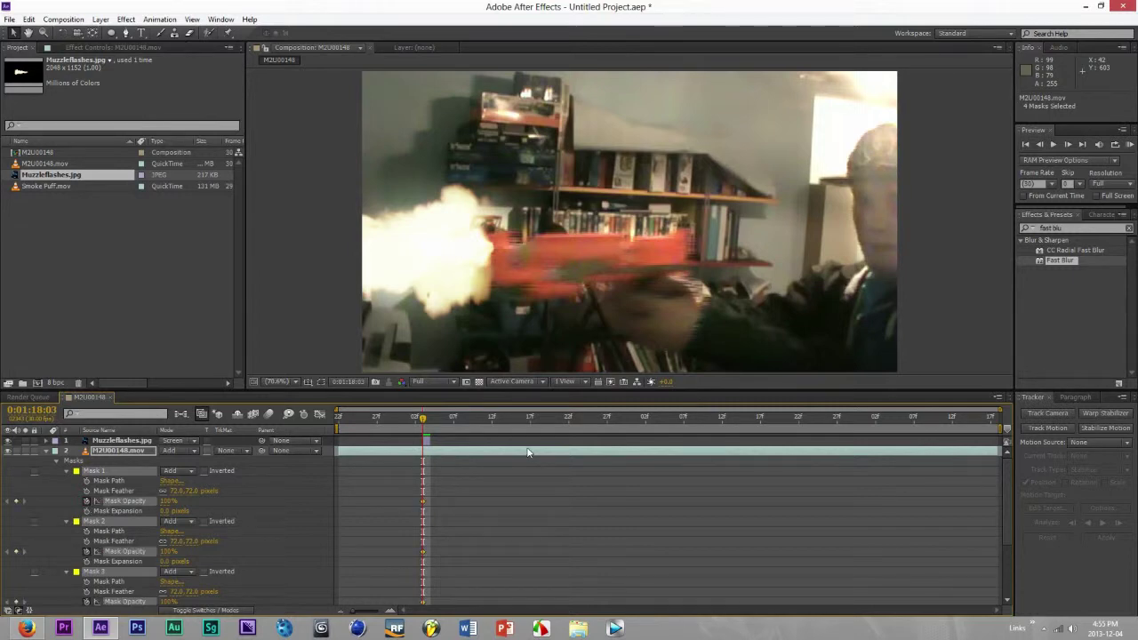
- Set the Mask Opacity of all four masks to 0% two frames after the flash, at 0:01:18:05
key("Page_Down")
key("Page_Down")
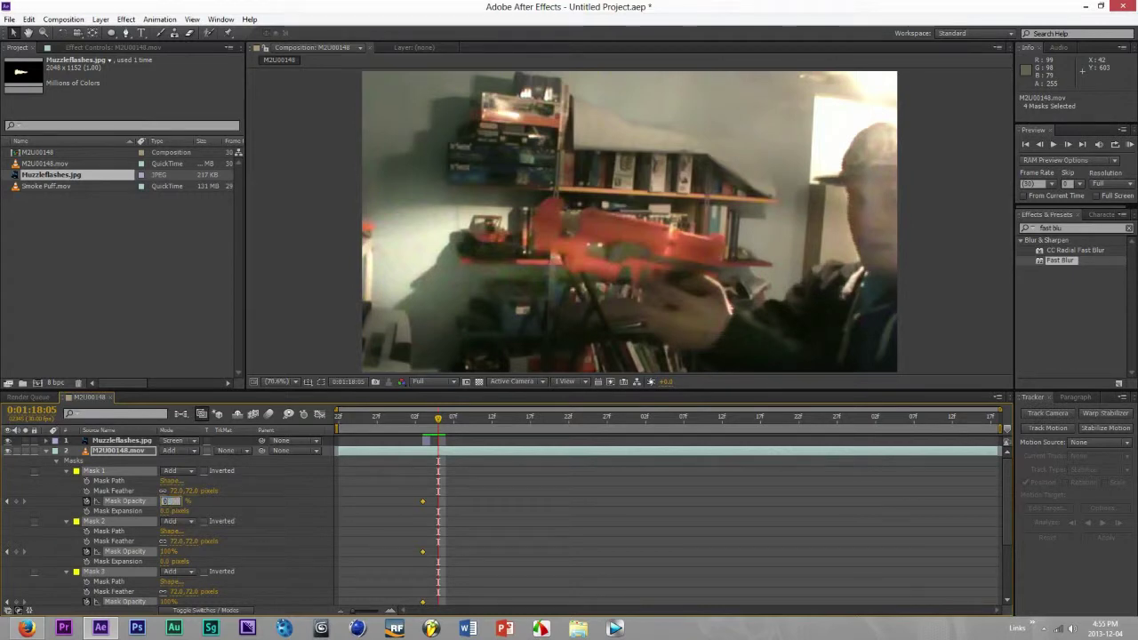
key("Return")
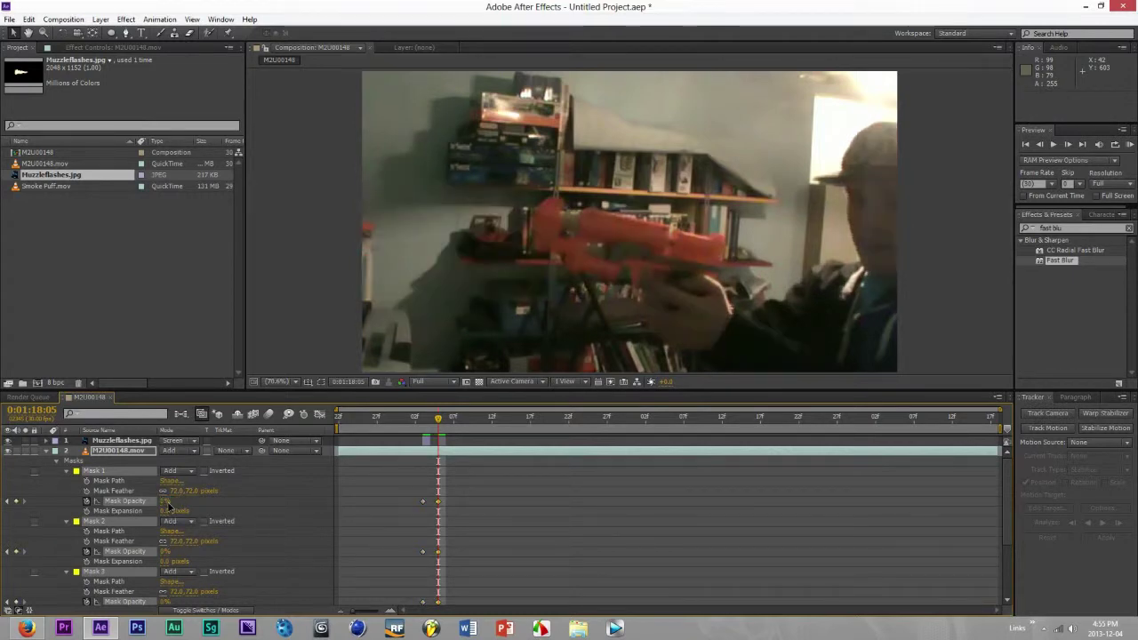
- Set the Mask Opacity of all four masks to 0% one frame before the flash, at 0:01:18:02
key("space")
key("space")
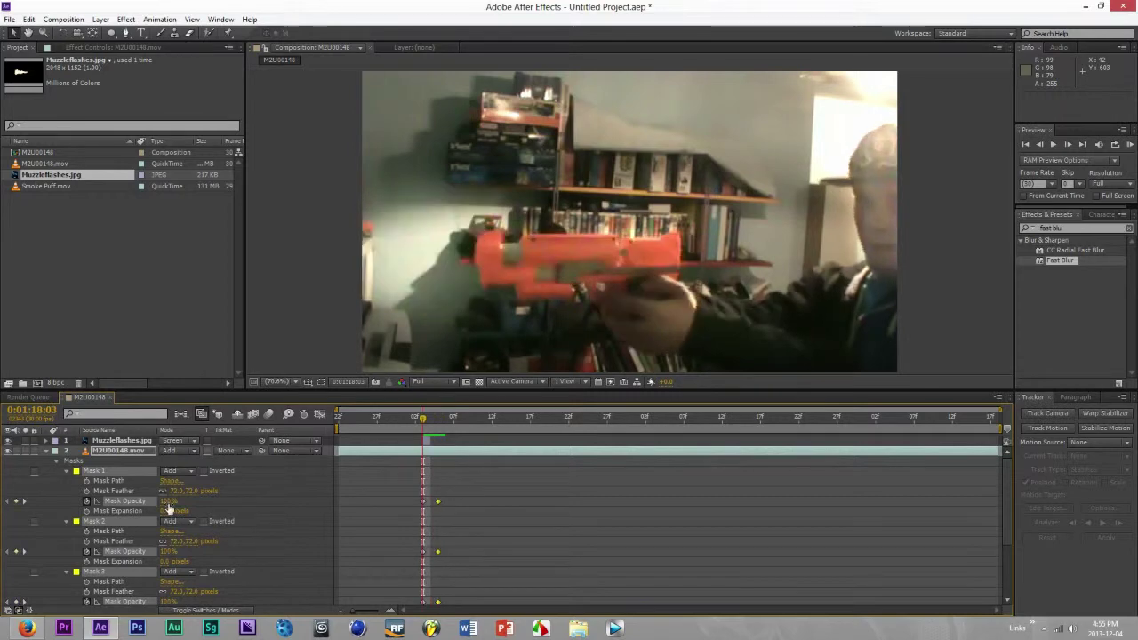
left_click(168, 502)
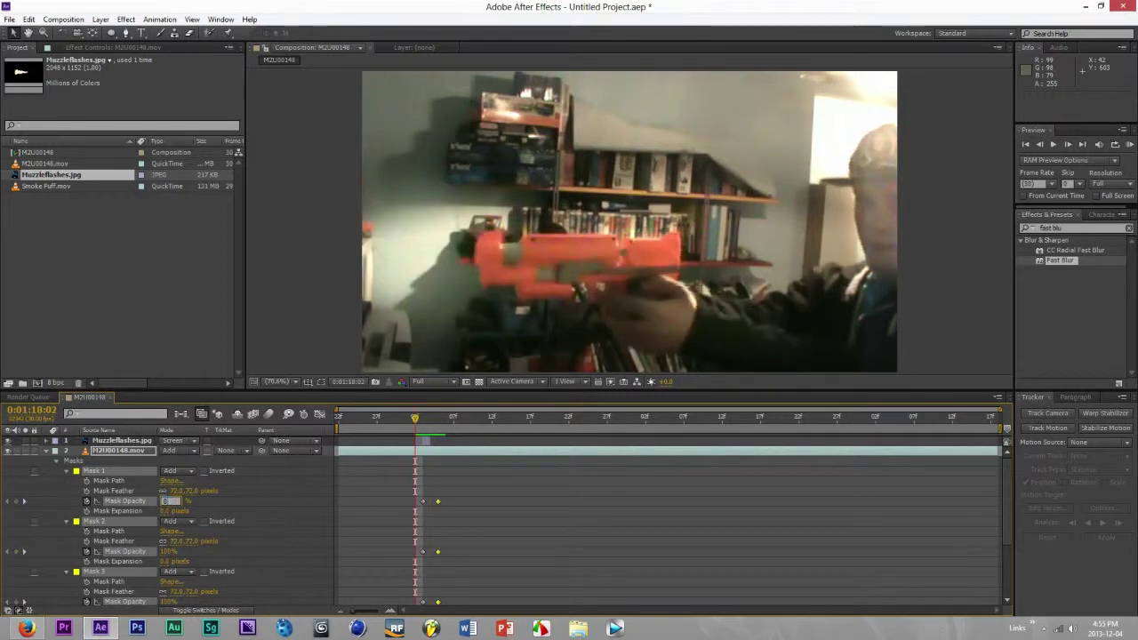
type("0")
key("Return")
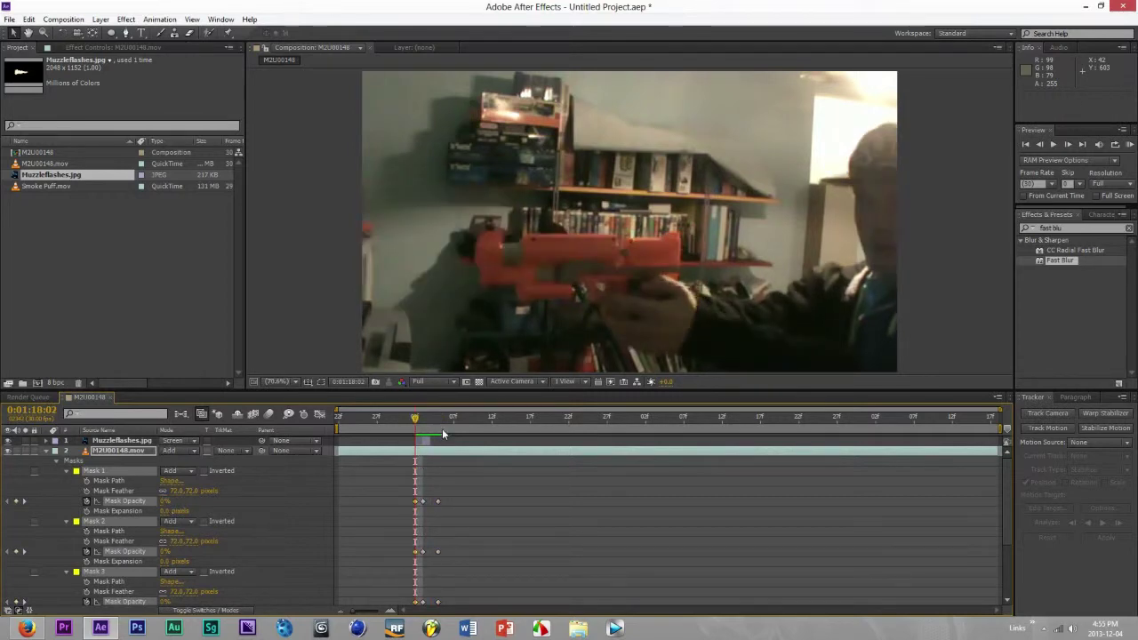
- Scrub through the flash frames to check the light's opacity fade, and collapse the duplicated layer's properties
left_click(420, 417)
mouse_move(432, 418)
left_mouse_down()
mouse_move(460, 418)
mouse_move(423, 439)
left_mouse_up()
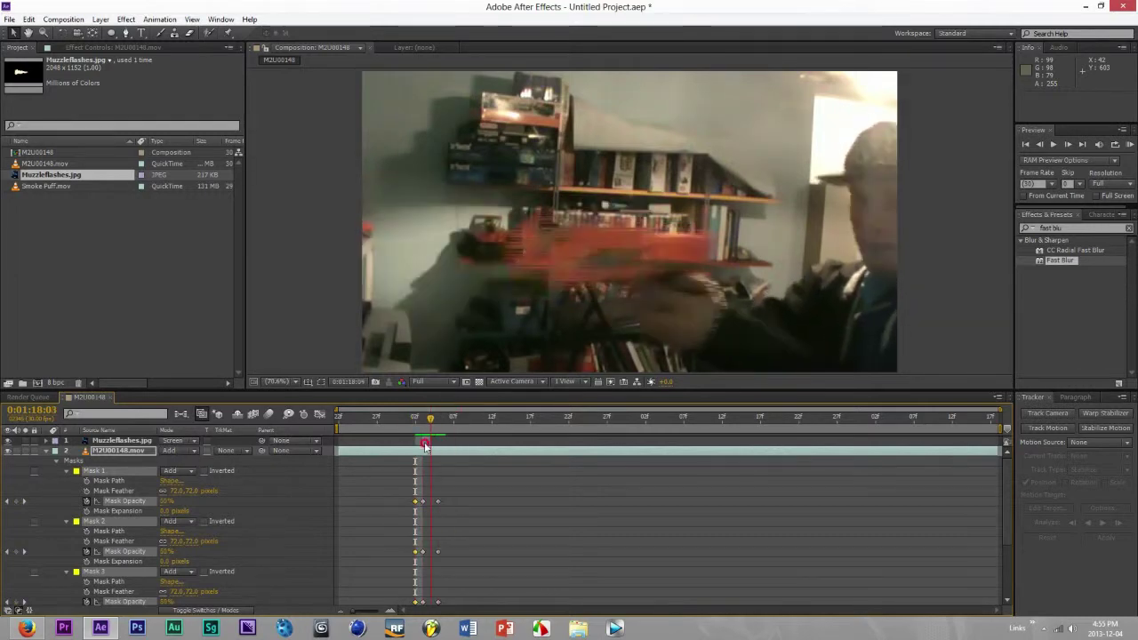
left_click(47, 452)
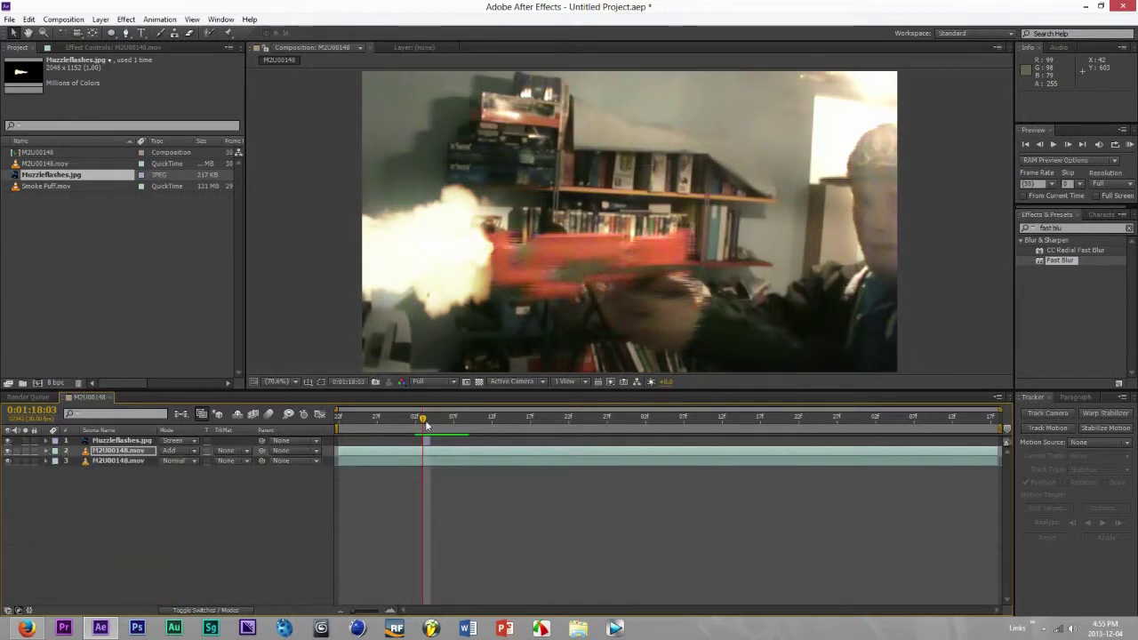
left_click_drag(423, 424, 425, 428)
- Add Smoke Puff.mov above the muzzle flash layer and trim its start to the flash frame at 0:01:18:03
left_click_drag(59, 185, 127, 441)
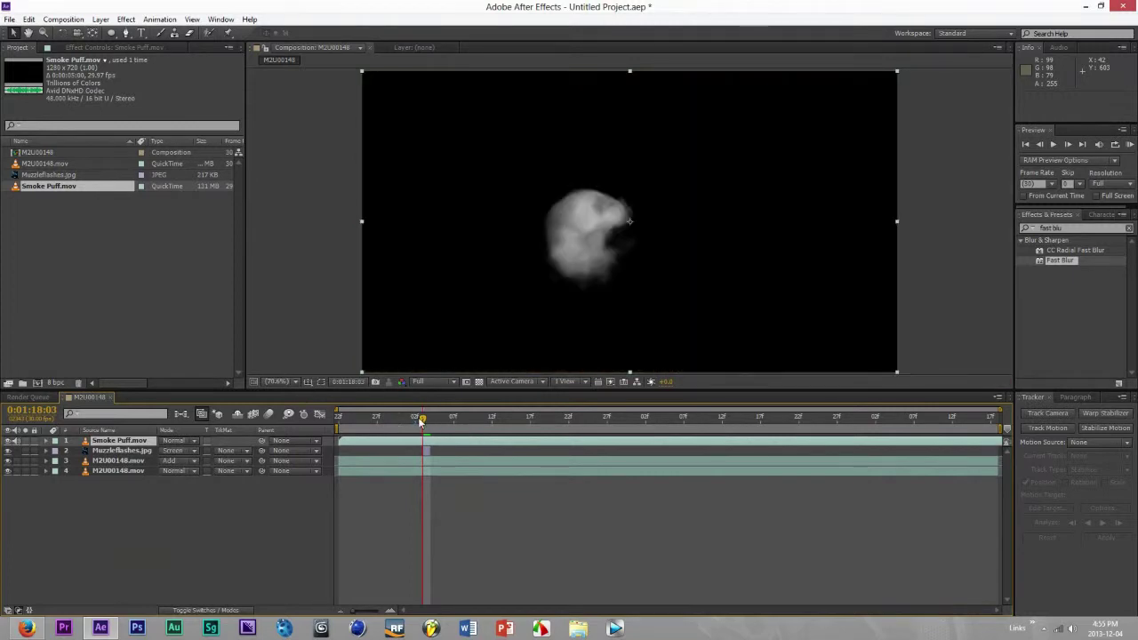
left_click_drag(422, 419, 421, 422)
key("Page_Up")
key("Page_Down")
left_click_drag(343, 442, 423, 438)
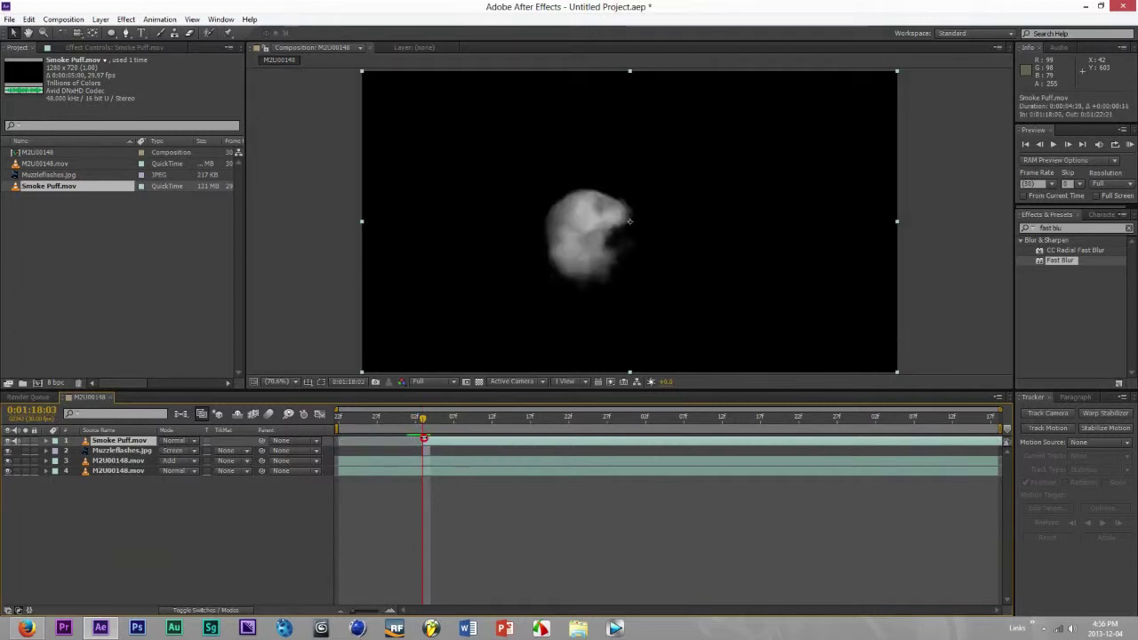
left_click(407, 419)
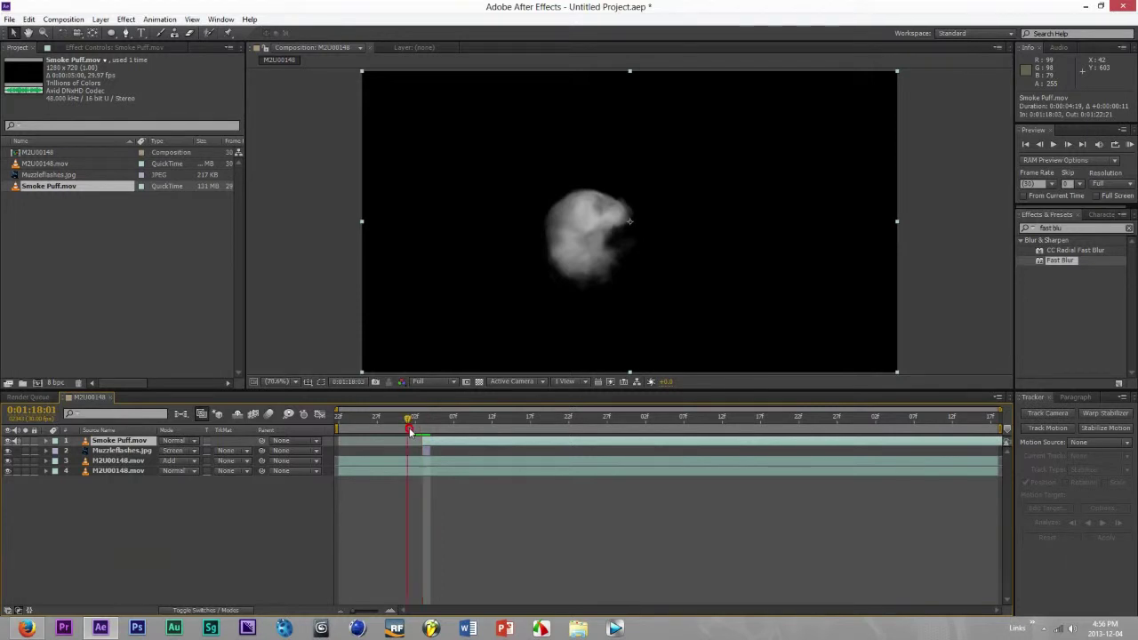
left_click_drag(418, 421, 423, 419)
- Set the Smoke Puff layer's blending mode to Screen and move the puff over the muzzle flash
left_click(194, 441)
left_click(227, 248)
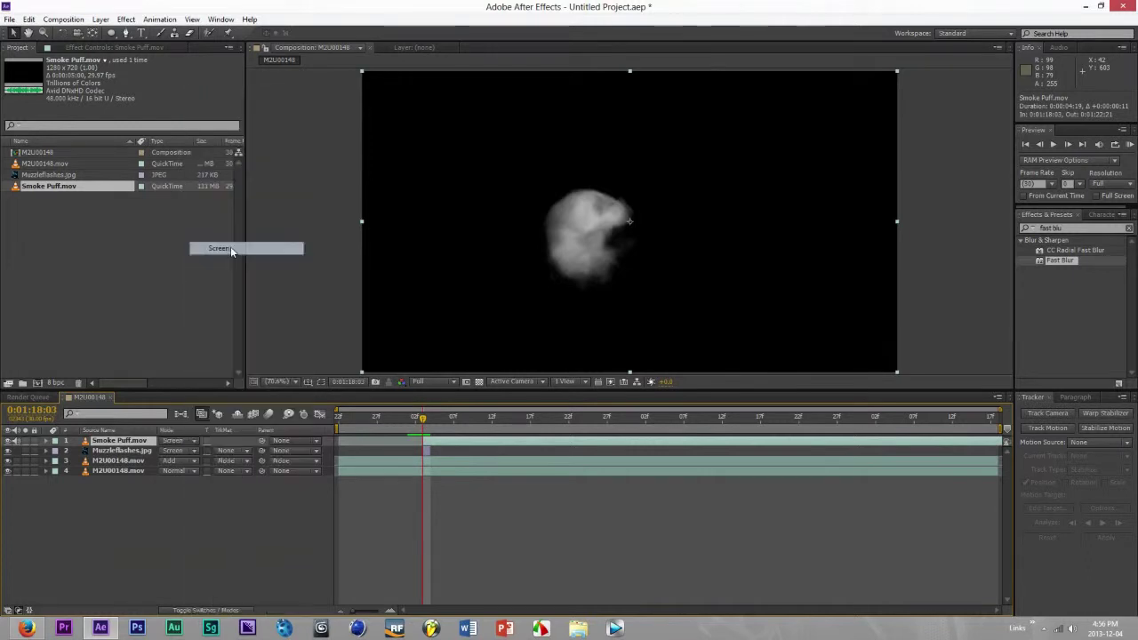
left_click_drag(586, 251, 437, 262)
- Scale the Smoke Puff layer to about 119%, reposition it to about 356.5, 364.3 at the muzzle, and collapse its properties
key("s")
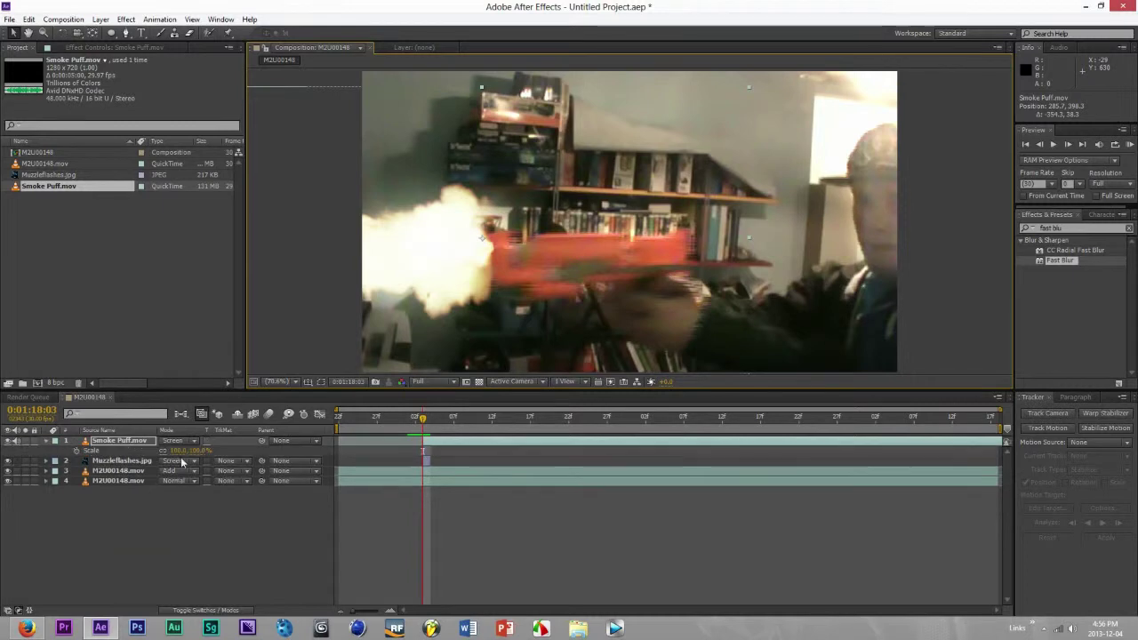
left_click_drag(183, 451, 204, 451)
mouse_move(450, 247)
left_mouse_down()
mouse_move(477, 236)
mouse_move(463, 251)
left_mouse_up()
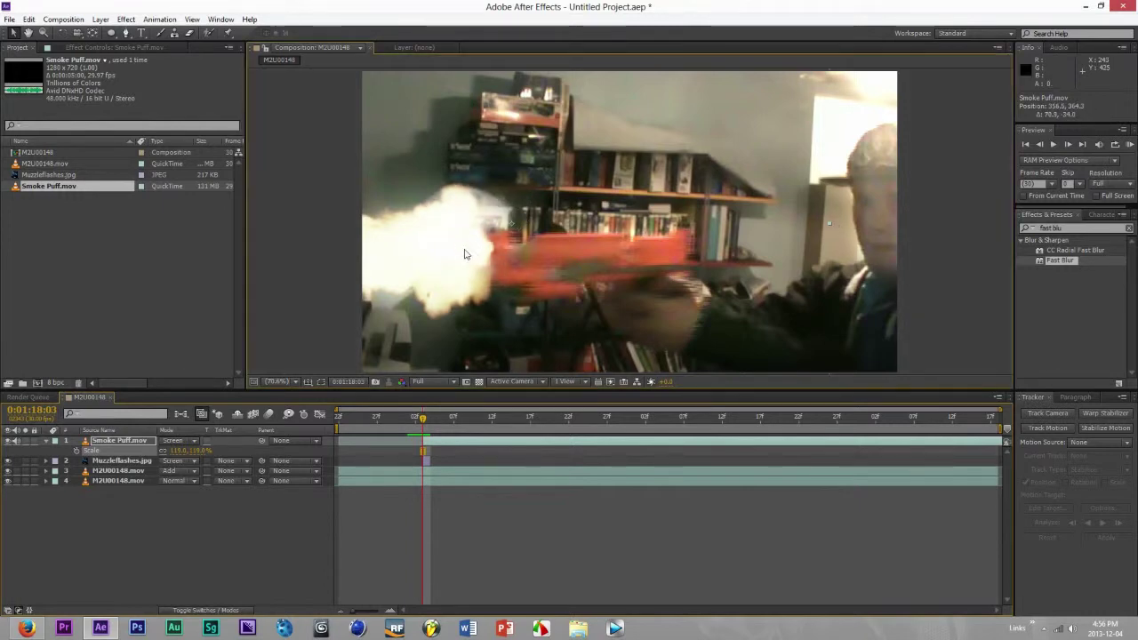
left_click(46, 442)
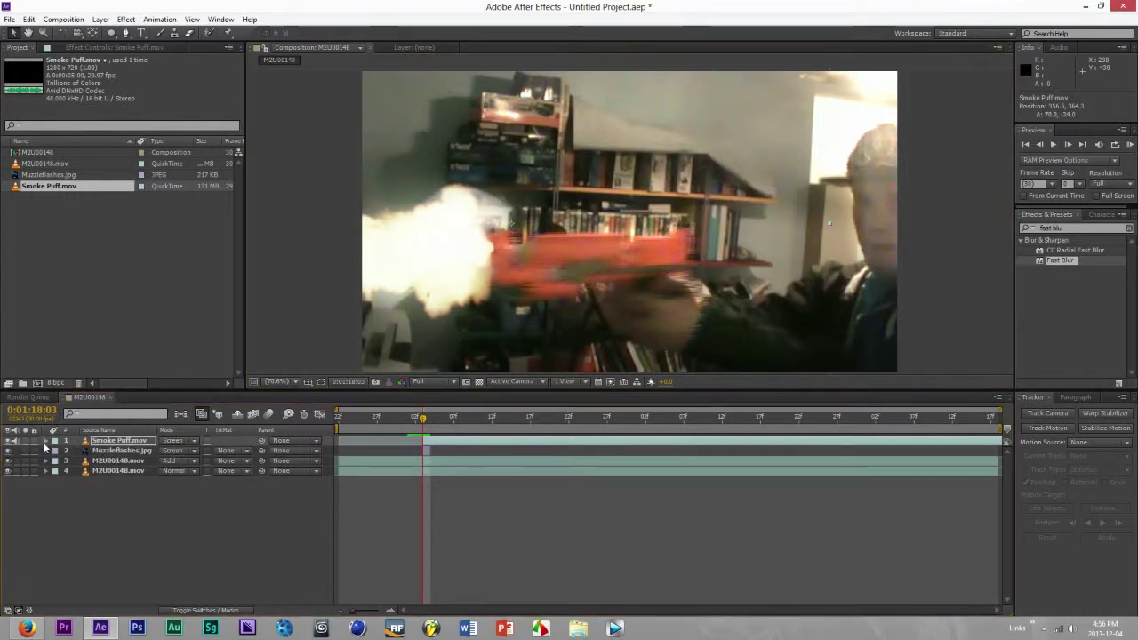